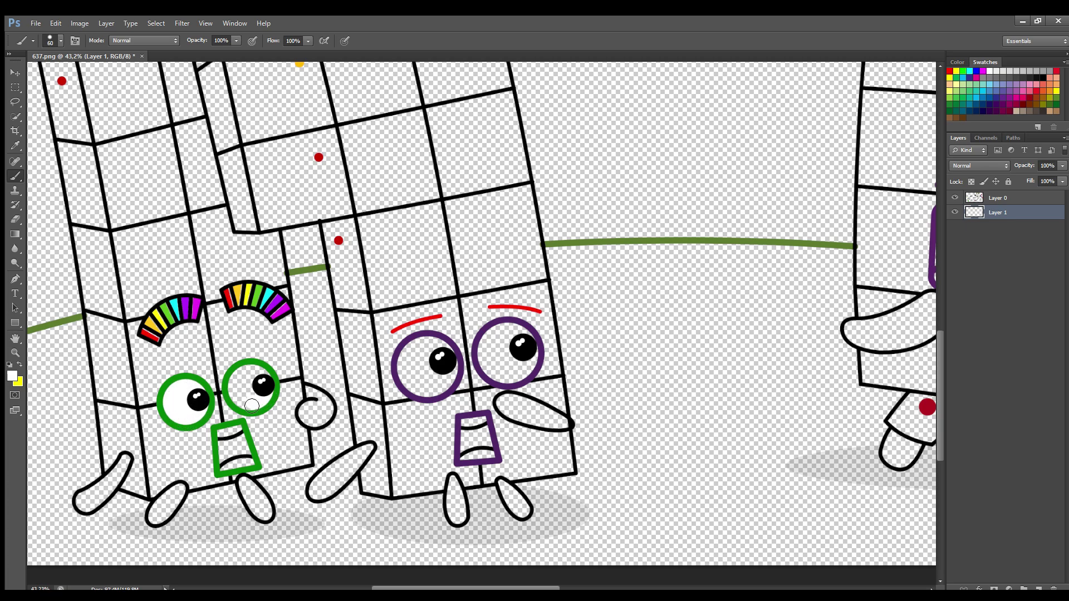
Finish the green-rimmed eye in white, then paint that character's arms and legs with the green sampled from its mouth outline.
{"action": "left_click_drag", "start_coordinate": [239, 394], "coordinate": [241, 380]}
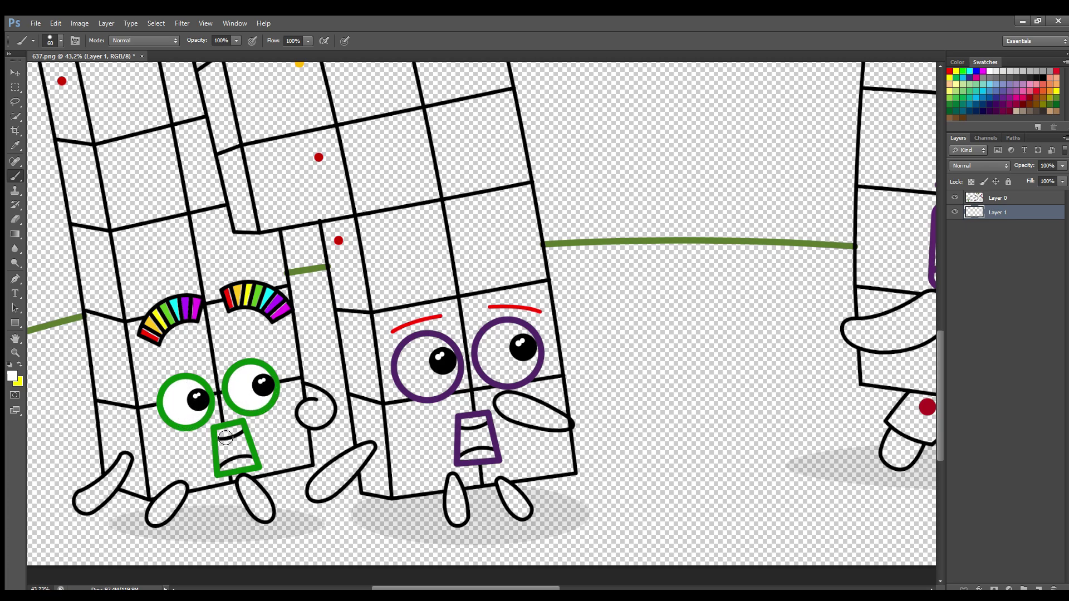
{"action": "left_click", "coordinate": [227, 468], "text": "alt"}
{"action": "mouse_move", "coordinate": [127, 456]}
{"action": "left_mouse_down"}
{"action": "mouse_move", "coordinate": [114, 493]}
{"action": "mouse_move", "coordinate": [92, 497]}
{"action": "left_mouse_up"}
{"action": "left_click_drag", "start_coordinate": [187, 501], "coordinate": [158, 513]}
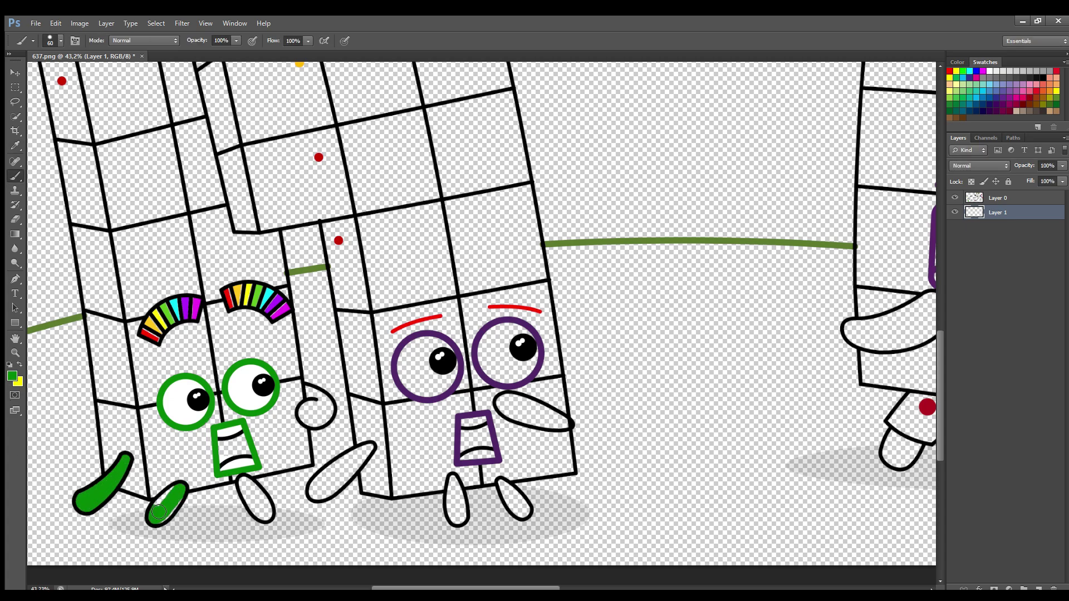
{"action": "left_click_drag", "start_coordinate": [248, 484], "coordinate": [258, 512]}
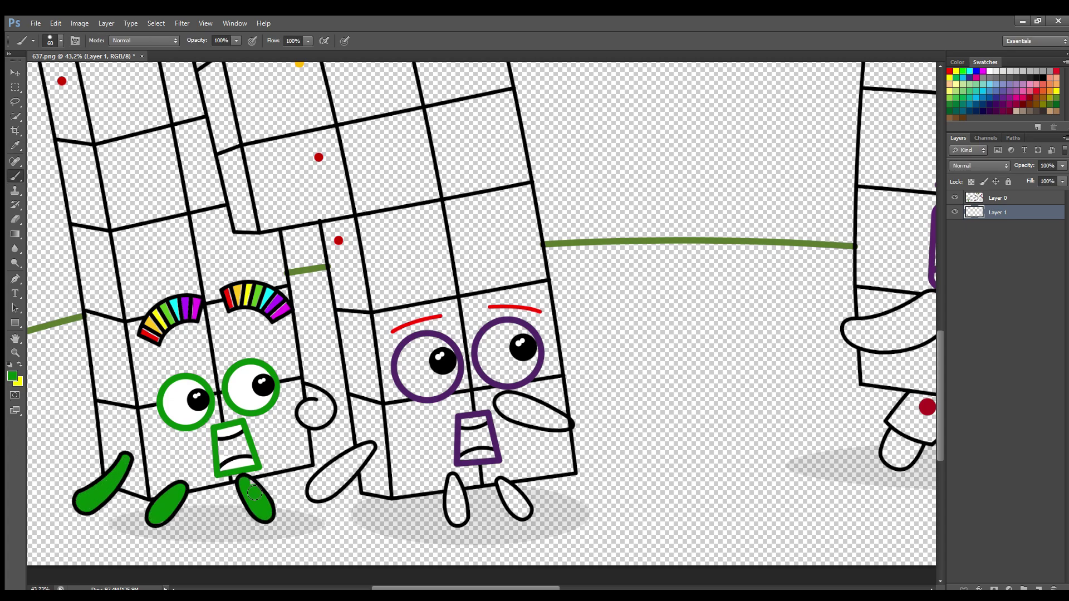
{"action": "left_click_drag", "start_coordinate": [312, 393], "coordinate": [319, 425]}
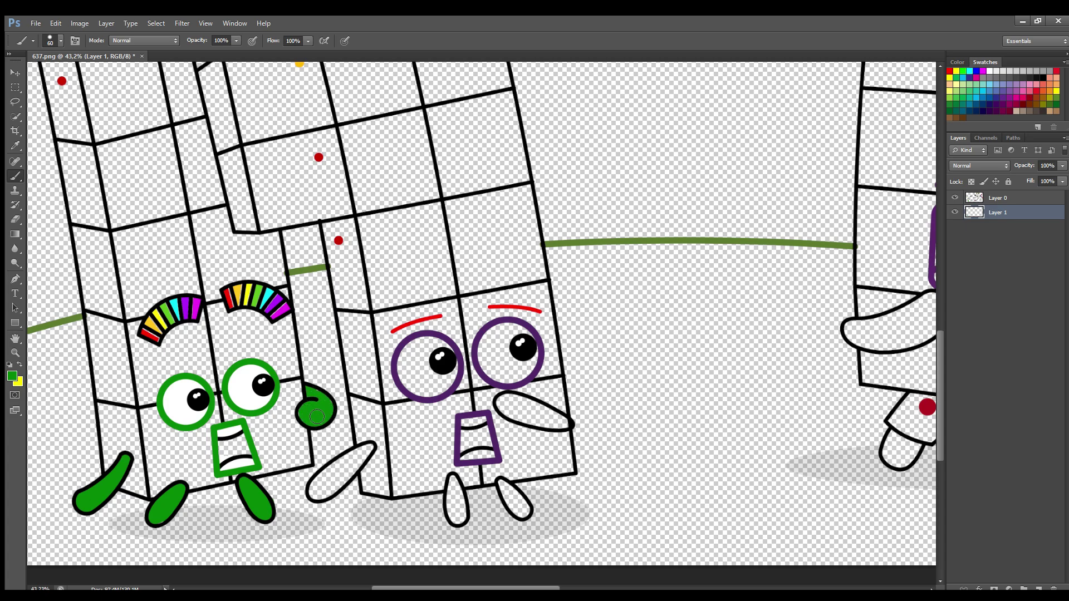
Paint the inside of the green-outlined mouth black, and add a new layer beneath Layer 1.
{"action": "left_click", "coordinate": [264, 393], "text": "alt"}
{"action": "left_click", "coordinate": [1039, 589]}
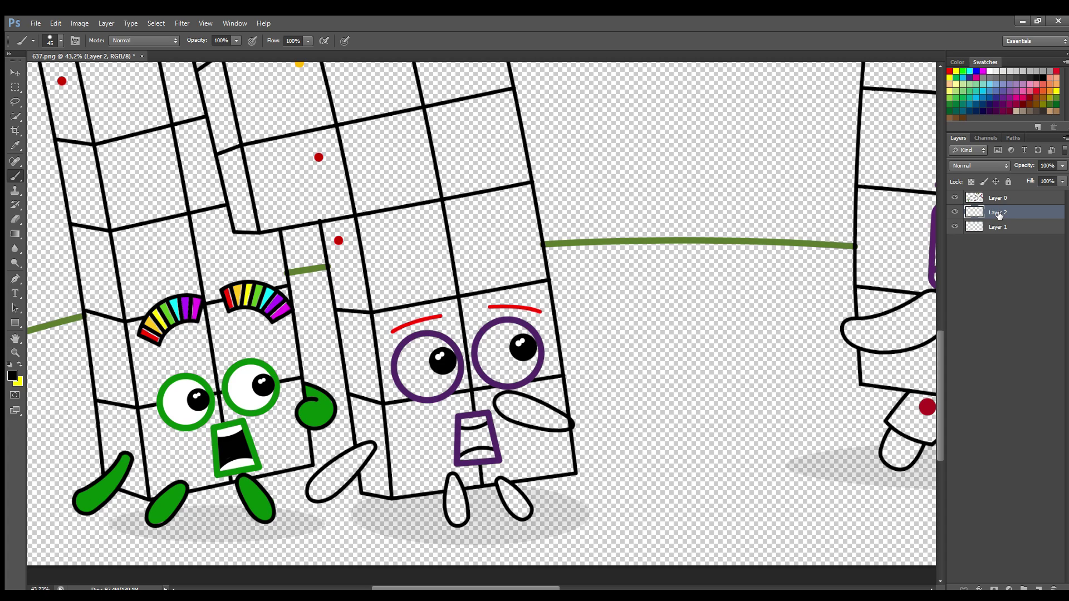
{"action": "scroll", "coordinate": [935, 404], "scroll_direction": "left", "scroll_amount": 2}
{"action": "scroll", "coordinate": [935, 405], "scroll_direction": "up", "scroll_amount": 4}
{"action": "left_click_drag", "start_coordinate": [933, 400], "coordinate": [934, 366]}
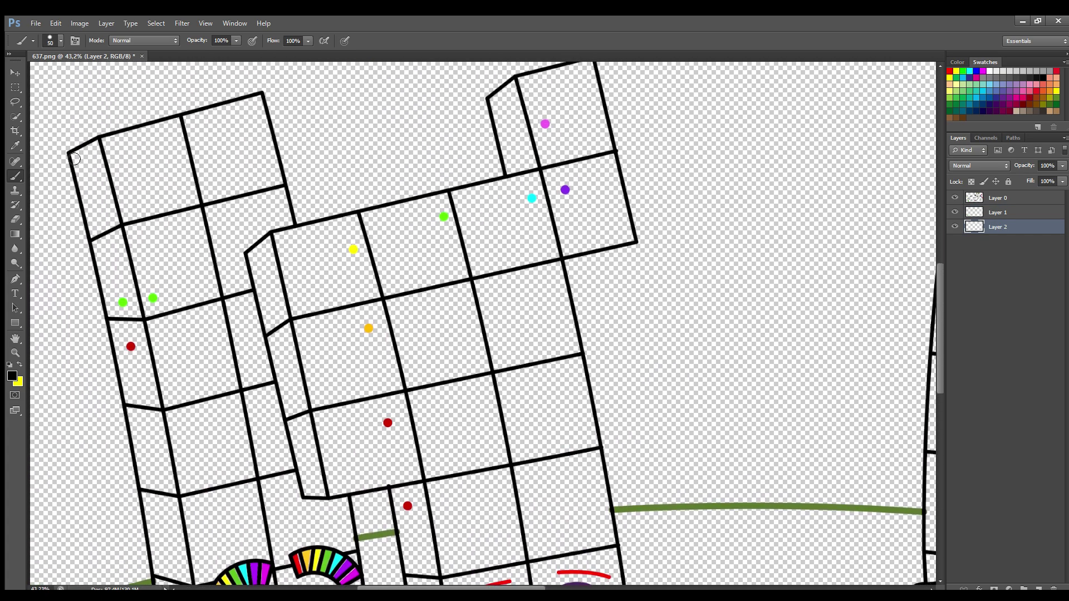
Fill the upper blocks of the green-limbed character with the bright green sampled from its marker dots, including the side faces.
{"action": "mouse_move", "coordinate": [106, 145]}
{"action": "left_mouse_down"}
{"action": "mouse_move", "coordinate": [156, 316]}
{"action": "mouse_move", "coordinate": [244, 290]}
{"action": "mouse_move", "coordinate": [241, 268]}
{"action": "mouse_move", "coordinate": [259, 243]}
{"action": "mouse_move", "coordinate": [289, 227]}
{"action": "mouse_move", "coordinate": [260, 120]}
{"action": "mouse_move", "coordinate": [121, 147]}
{"action": "mouse_move", "coordinate": [271, 225]}
{"action": "mouse_move", "coordinate": [249, 235]}
{"action": "mouse_move", "coordinate": [232, 279]}
{"action": "mouse_move", "coordinate": [170, 295]}
{"action": "mouse_move", "coordinate": [144, 175]}
{"action": "mouse_move", "coordinate": [214, 151]}
{"action": "mouse_move", "coordinate": [244, 216]}
{"action": "mouse_move", "coordinate": [202, 270]}
{"action": "mouse_move", "coordinate": [171, 195]}
{"action": "mouse_move", "coordinate": [211, 174]}
{"action": "mouse_move", "coordinate": [216, 241]}
{"action": "mouse_move", "coordinate": [189, 192]}
{"action": "left_mouse_up"}
{"action": "key", "text": "ctrl+z"}
{"action": "left_click", "coordinate": [12, 378]}
{"action": "left_click", "coordinate": [152, 299], "text": "alt"}
{"action": "key", "text": "]"}
{"action": "key", "text": "]"}
{"action": "key", "text": "]"}
{"action": "mouse_move", "coordinate": [91, 166]}
{"action": "left_mouse_down"}
{"action": "mouse_move", "coordinate": [126, 312]}
{"action": "mouse_move", "coordinate": [138, 316]}
{"action": "mouse_move", "coordinate": [131, 236]}
{"action": "mouse_move", "coordinate": [104, 162]}
{"action": "left_mouse_up"}
Paint the front faces below the bright green blocks white, down to the rainbow eyebrows.
{"action": "left_click", "coordinate": [12, 375]}
{"action": "key", "text": "bracketleft"}
{"action": "key", "text": "bracketleft"}
{"action": "left_click_drag", "start_coordinate": [157, 330], "coordinate": [194, 510]}
{"action": "mouse_move", "coordinate": [340, 537]}
{"action": "left_mouse_down"}
{"action": "mouse_move", "coordinate": [347, 515]}
{"action": "mouse_move", "coordinate": [318, 513]}
{"action": "mouse_move", "coordinate": [281, 452]}
{"action": "mouse_move", "coordinate": [256, 306]}
{"action": "mouse_move", "coordinate": [291, 462]}
{"action": "left_mouse_up"}
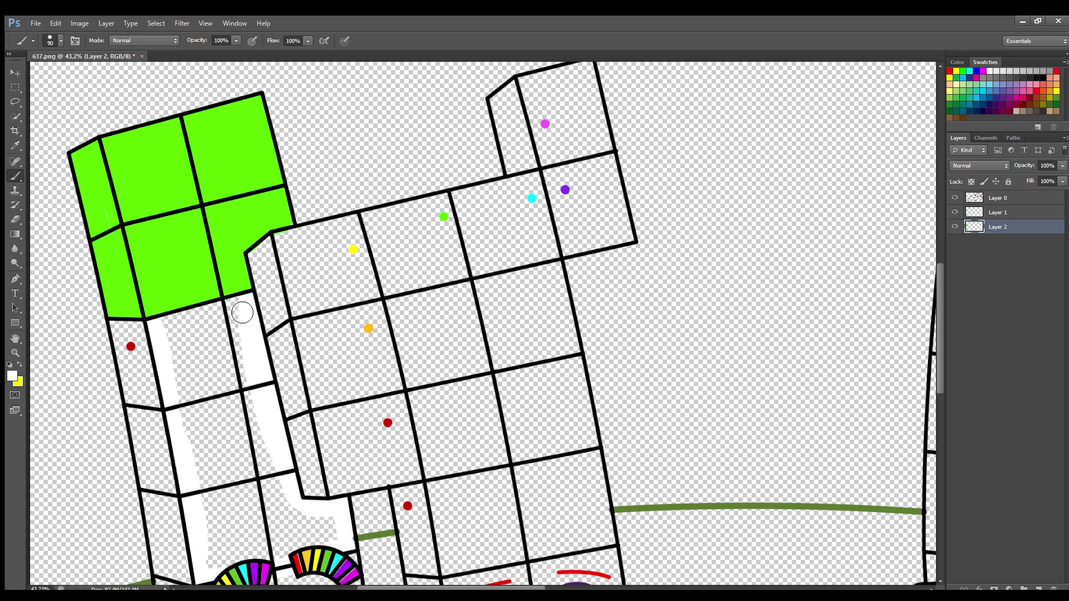
{"action": "mouse_move", "coordinate": [242, 313]}
{"action": "left_mouse_down"}
{"action": "mouse_move", "coordinate": [173, 330]}
{"action": "mouse_move", "coordinate": [236, 563]}
{"action": "mouse_move", "coordinate": [294, 581]}
{"action": "mouse_move", "coordinate": [351, 578]}
{"action": "mouse_move", "coordinate": [340, 540]}
{"action": "mouse_move", "coordinate": [275, 476]}
{"action": "mouse_move", "coordinate": [242, 336]}
{"action": "mouse_move", "coordinate": [280, 541]}
{"action": "mouse_move", "coordinate": [258, 569]}
{"action": "mouse_move", "coordinate": [212, 344]}
{"action": "mouse_move", "coordinate": [206, 371]}
{"action": "left_mouse_up"}
{"action": "key", "text": "bracketright"}
{"action": "key", "text": "bracketright"}
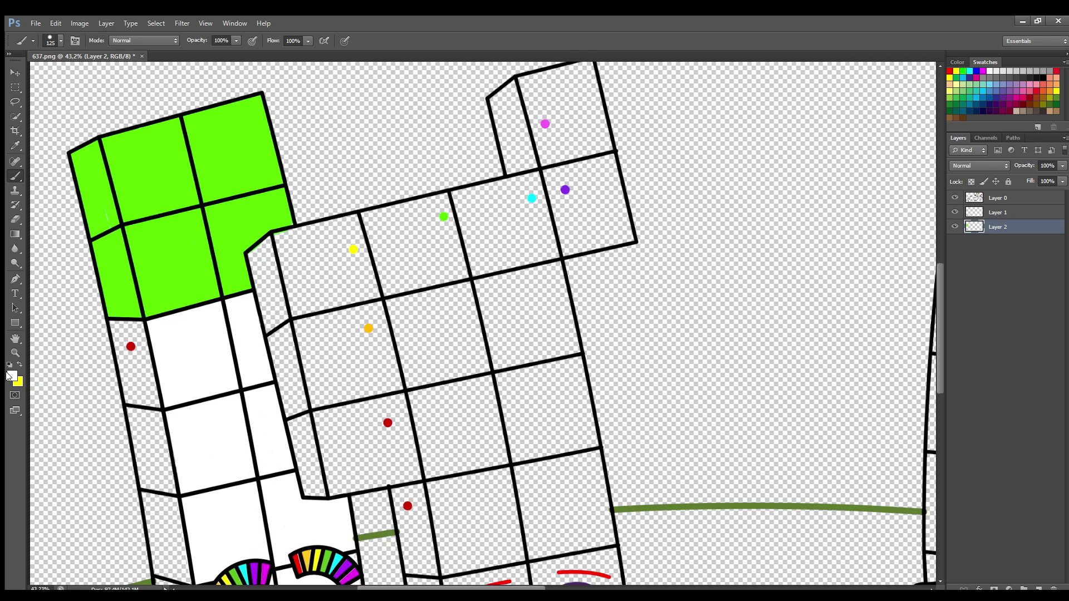
Fill the green-limbed character's narrow side column with the dark red sampled from its marker dot.
{"action": "left_click", "coordinate": [130, 346], "text": "alt"}
{"action": "mouse_move", "coordinate": [121, 333]}
{"action": "left_mouse_down"}
{"action": "mouse_move", "coordinate": [140, 388]}
{"action": "mouse_move", "coordinate": [167, 569]}
{"action": "mouse_move", "coordinate": [181, 585]}
{"action": "mouse_move", "coordinate": [131, 330]}
{"action": "mouse_move", "coordinate": [145, 341]}
{"action": "mouse_move", "coordinate": [177, 520]}
{"action": "left_mouse_up"}
{"action": "scroll", "coordinate": [937, 390], "scroll_direction": "down", "scroll_amount": 5}
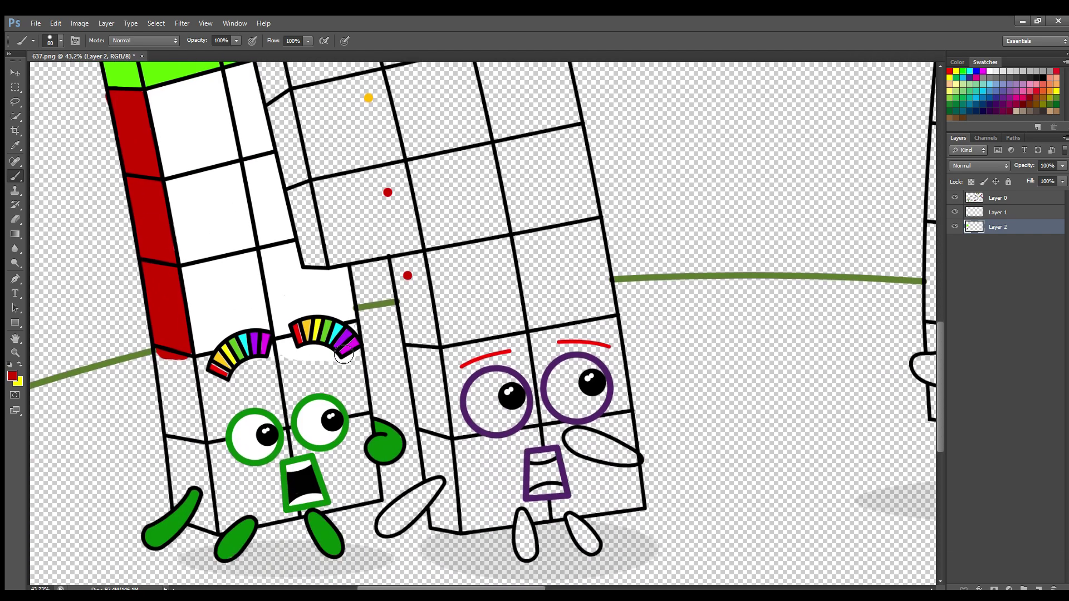
{"action": "mouse_move", "coordinate": [159, 359]}
{"action": "left_mouse_down"}
{"action": "mouse_move", "coordinate": [178, 401]}
{"action": "mouse_move", "coordinate": [187, 503]}
{"action": "mouse_move", "coordinate": [220, 531]}
{"action": "mouse_move", "coordinate": [206, 434]}
{"action": "mouse_move", "coordinate": [179, 440]}
{"action": "mouse_move", "coordinate": [195, 487]}
{"action": "left_mouse_up"}
Paint the remaining blocks around the green-limbed character's face white.
{"action": "key", "text": "i"}
{"action": "left_click", "coordinate": [232, 294]}
{"action": "key", "text": "b"}
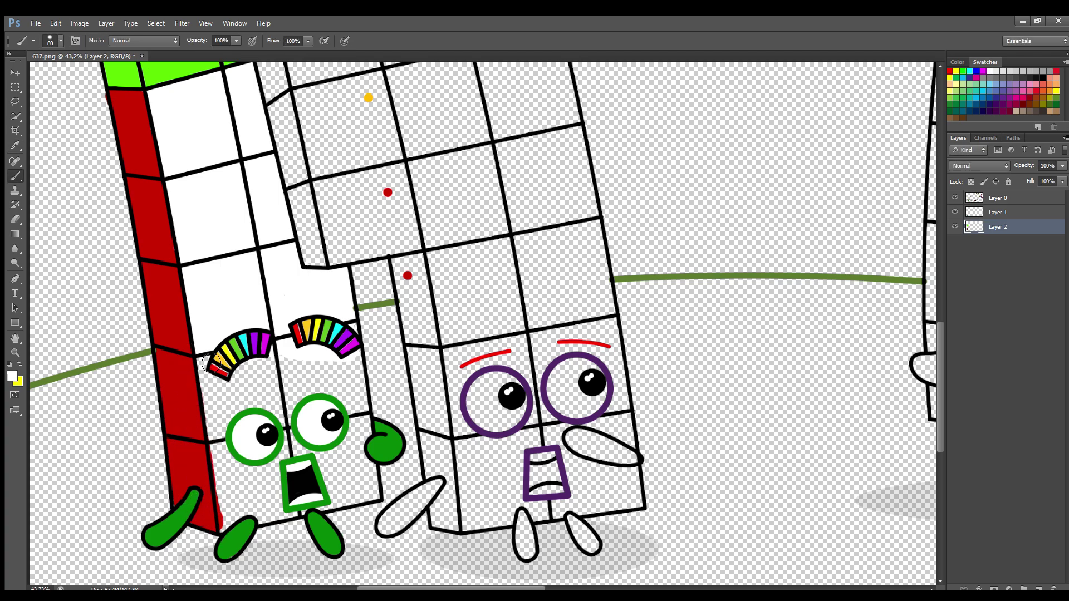
{"action": "mouse_move", "coordinate": [209, 359]}
{"action": "left_mouse_down"}
{"action": "mouse_move", "coordinate": [232, 532]}
{"action": "mouse_move", "coordinate": [375, 497]}
{"action": "mouse_move", "coordinate": [350, 334]}
{"action": "mouse_move", "coordinate": [354, 357]}
{"action": "mouse_move", "coordinate": [337, 354]}
{"action": "mouse_move", "coordinate": [360, 490]}
{"action": "mouse_move", "coordinate": [262, 515]}
{"action": "mouse_move", "coordinate": [239, 393]}
{"action": "mouse_move", "coordinate": [324, 438]}
{"action": "mouse_move", "coordinate": [292, 491]}
{"action": "mouse_move", "coordinate": [284, 404]}
{"action": "mouse_move", "coordinate": [285, 431]}
{"action": "left_mouse_up"}
{"action": "key", "text": "bracketright"}
{"action": "key", "text": "bracketright"}
{"action": "key", "text": "bracketright"}
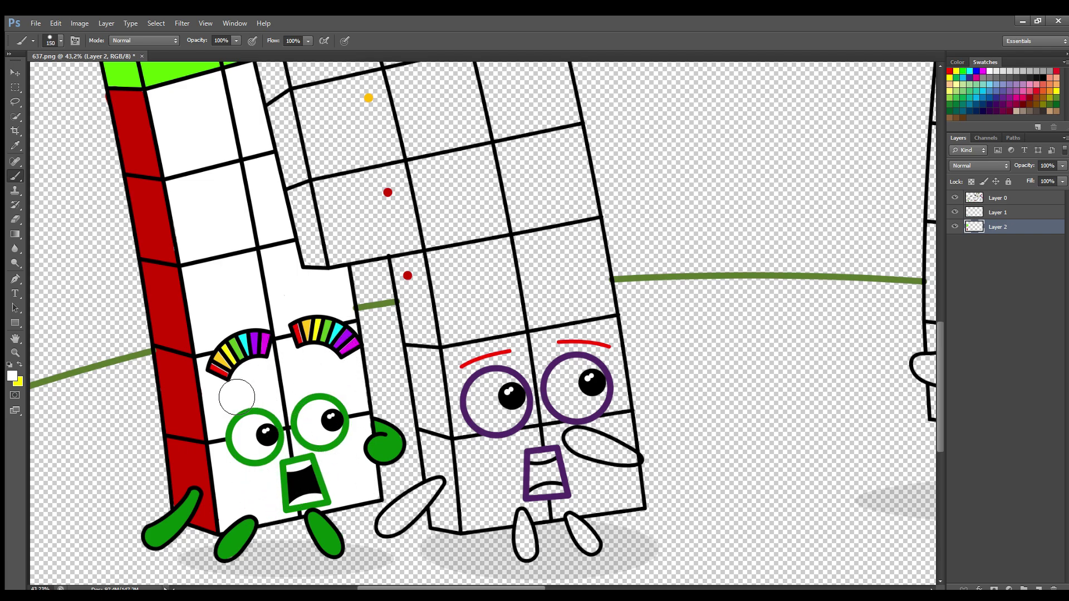
On Layer 1, fill the purple-rimmed eyes white and the inside of the purple-outlined mouth black.
{"action": "left_click", "coordinate": [980, 216]}
{"action": "mouse_move", "coordinate": [485, 390]}
{"action": "left_mouse_down"}
{"action": "mouse_move", "coordinate": [504, 409]}
{"action": "mouse_move", "coordinate": [499, 401]}
{"action": "left_mouse_up"}
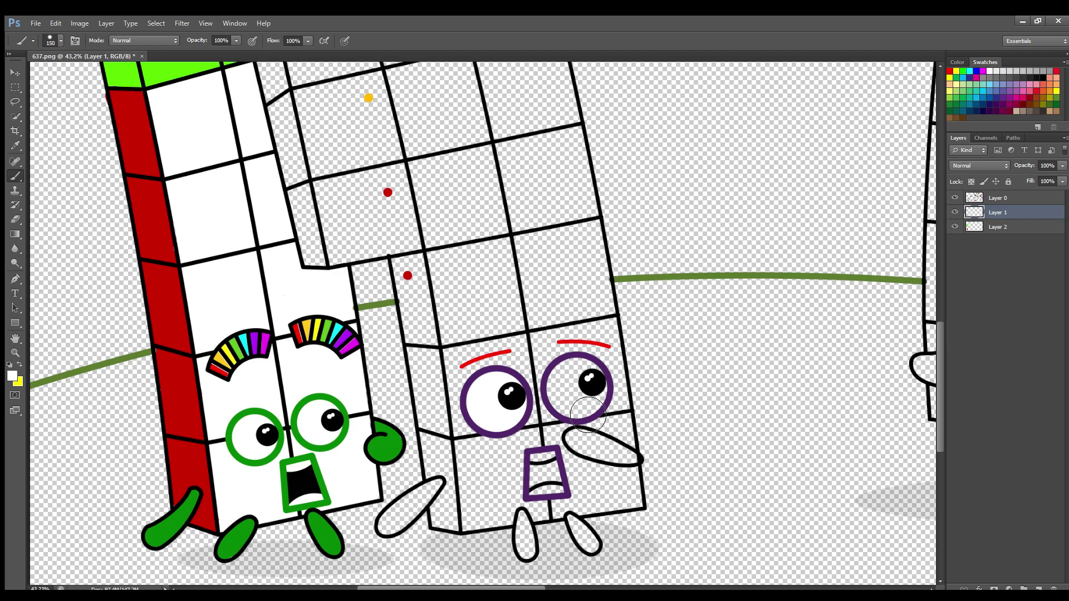
{"action": "mouse_move", "coordinate": [585, 411]}
{"action": "left_mouse_down"}
{"action": "mouse_move", "coordinate": [594, 386]}
{"action": "mouse_move", "coordinate": [589, 416]}
{"action": "left_mouse_up"}
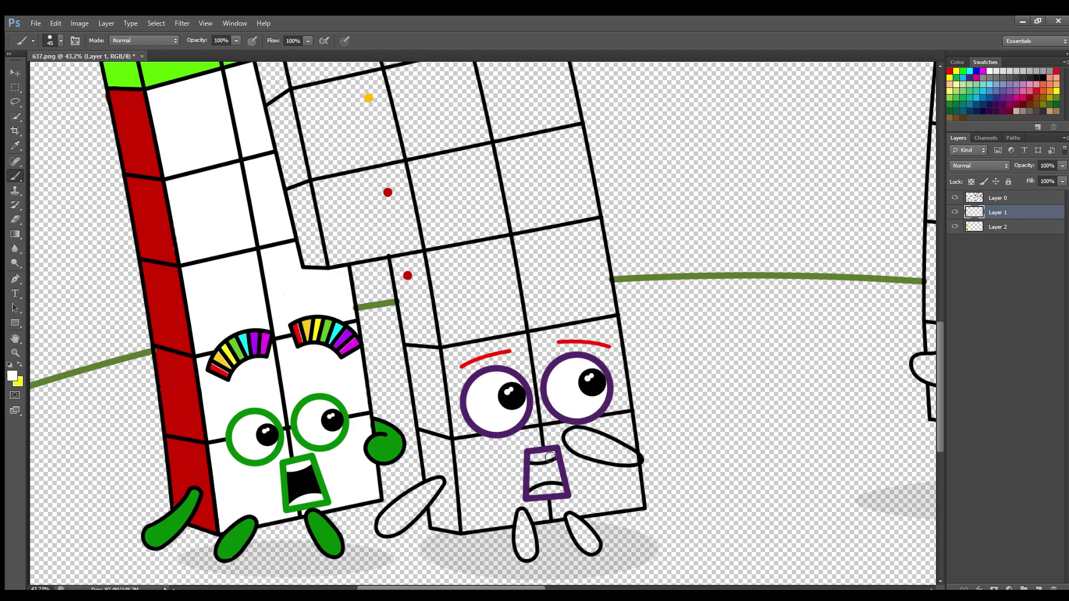
{"action": "left_click", "coordinate": [303, 480], "text": "alt"}
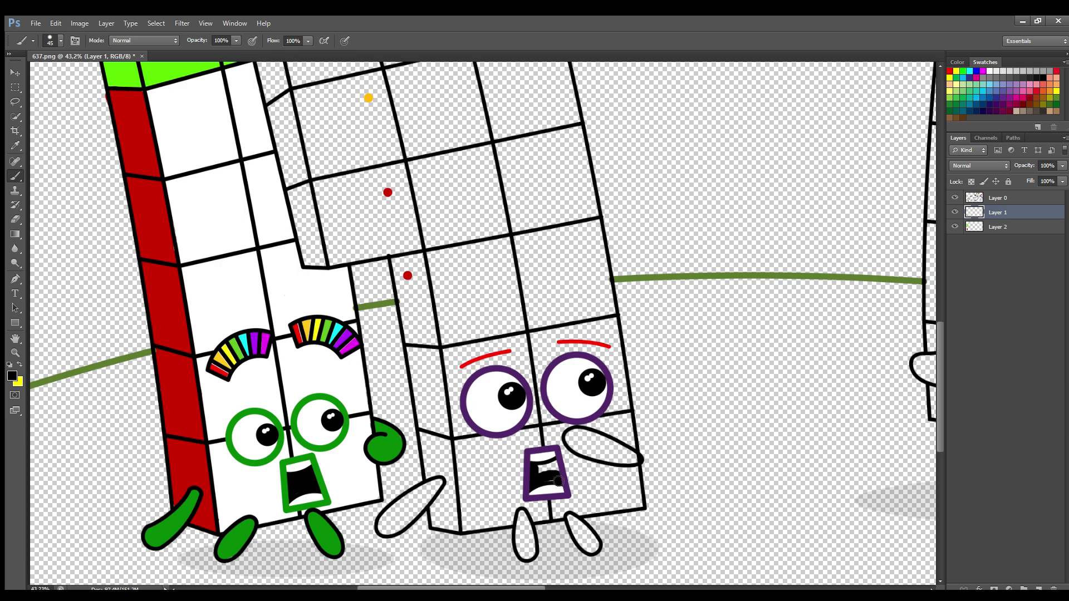
Paint both arms and both legs of the purple-eyed character with the purple sampled from its eye outline.
{"action": "left_click", "coordinate": [603, 413], "text": "alt"}
{"action": "key", "text": "bracketright"}
{"action": "key", "text": "bracketright"}
{"action": "key", "text": "bracketright"}
{"action": "mouse_move", "coordinate": [634, 462]}
{"action": "left_mouse_down"}
{"action": "mouse_move", "coordinate": [582, 443]}
{"action": "mouse_move", "coordinate": [641, 463]}
{"action": "mouse_move", "coordinate": [581, 451]}
{"action": "mouse_move", "coordinate": [624, 455]}
{"action": "left_mouse_up"}
{"action": "key", "text": "ctrl+z"}
{"action": "left_click_drag", "start_coordinate": [533, 520], "coordinate": [531, 557]}
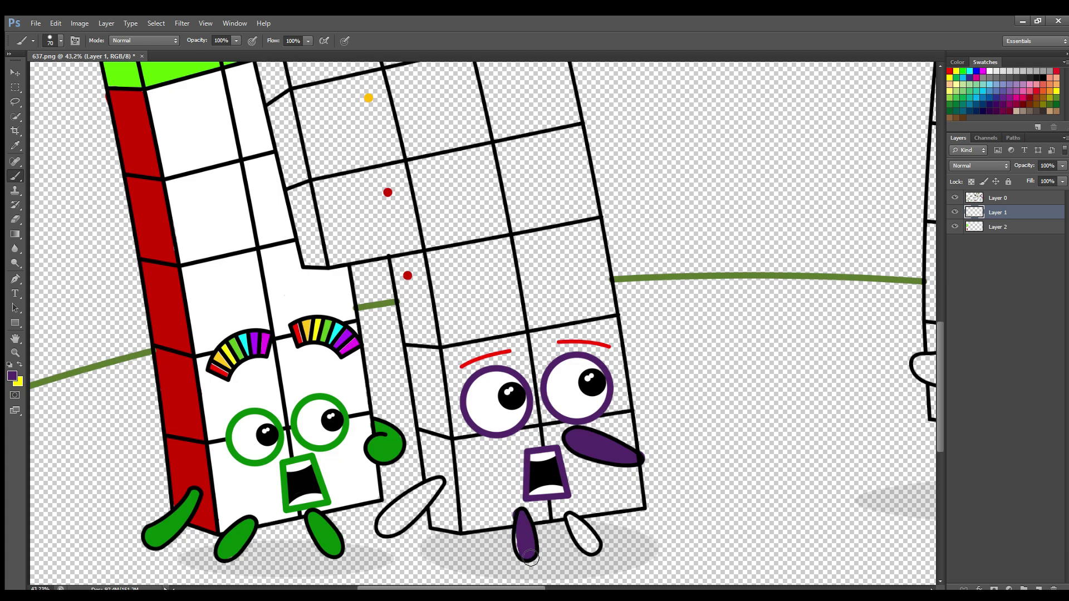
{"action": "left_click_drag", "start_coordinate": [578, 527], "coordinate": [592, 548]}
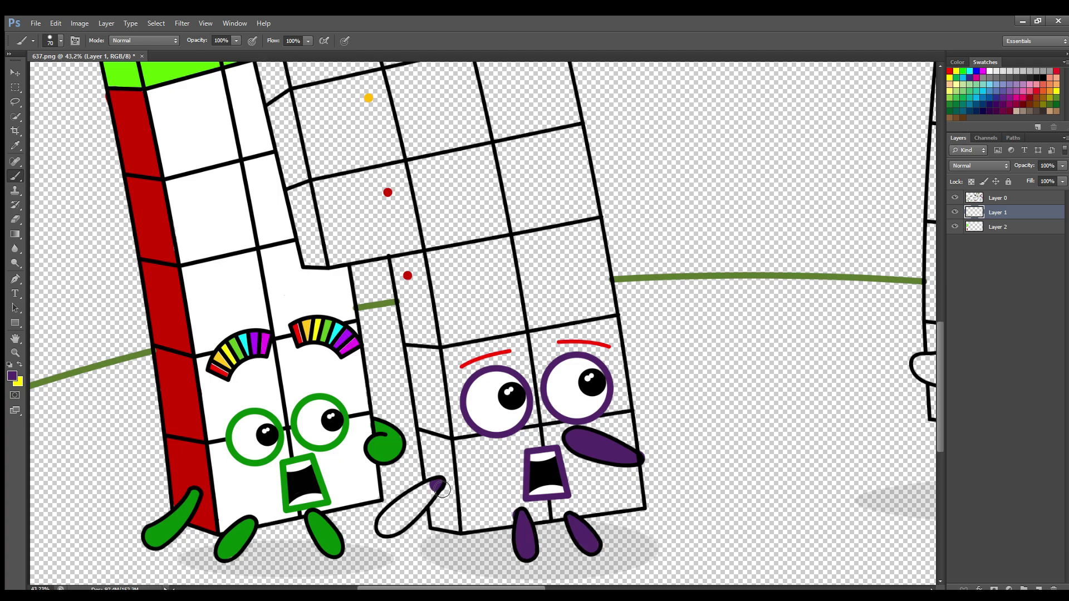
{"action": "left_click_drag", "start_coordinate": [440, 489], "coordinate": [392, 527]}
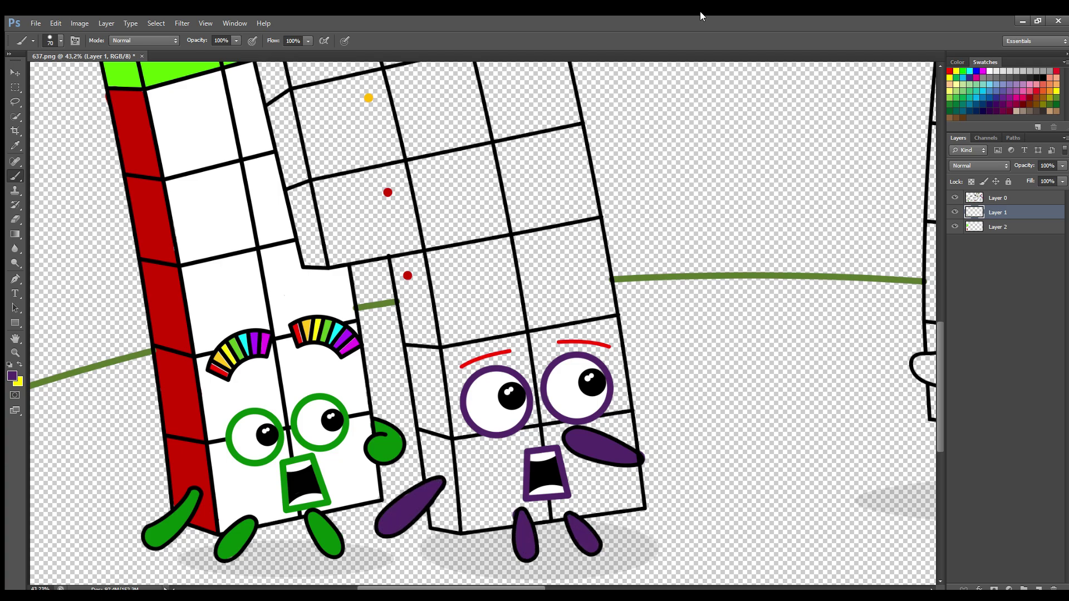
Fill the purple-limbed character's lower side column with the dark red sampled from its marker dot.
{"action": "key", "text": "i"}
{"action": "left_click", "coordinate": [408, 275]}
{"action": "key", "text": "b"}
{"action": "mouse_move", "coordinate": [393, 260]}
{"action": "left_mouse_down"}
{"action": "mouse_move", "coordinate": [433, 436]}
{"action": "mouse_move", "coordinate": [430, 427]}
{"action": "left_mouse_up"}
{"action": "key", "text": "bracketright"}
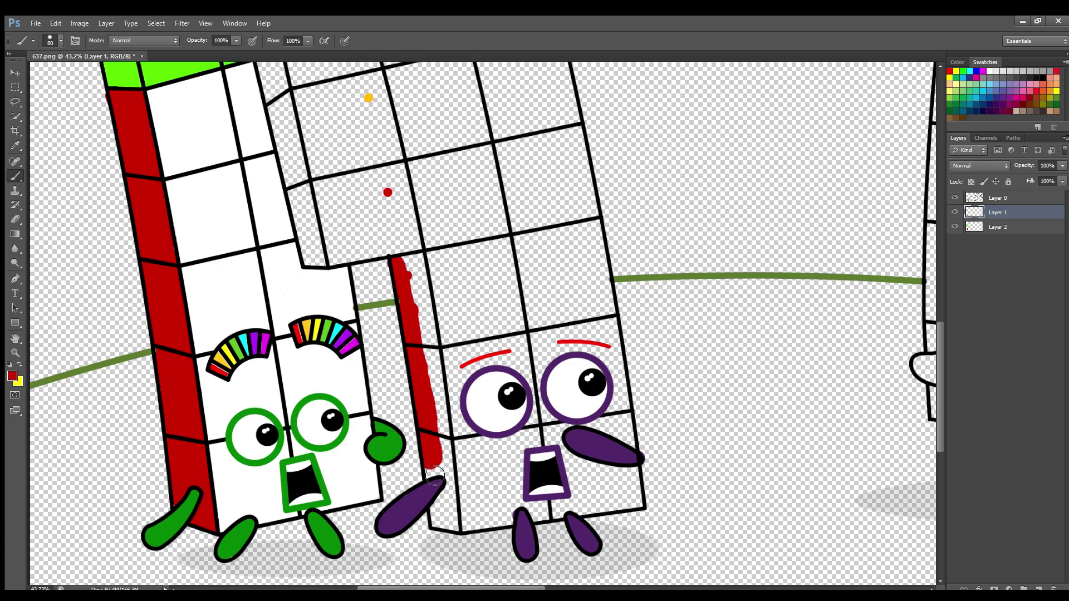
{"action": "key", "text": "bracketleft"}
{"action": "mouse_move", "coordinate": [434, 477]}
{"action": "left_mouse_down"}
{"action": "mouse_move", "coordinate": [450, 460]}
{"action": "mouse_move", "coordinate": [437, 523]}
{"action": "mouse_move", "coordinate": [454, 526]}
{"action": "mouse_move", "coordinate": [419, 271]}
{"action": "mouse_move", "coordinate": [436, 369]}
{"action": "mouse_move", "coordinate": [431, 325]}
{"action": "left_mouse_up"}
{"action": "key", "text": "bracketright"}
{"action": "key", "text": "bracketright"}
{"action": "key", "text": "bracketright"}
{"action": "key", "text": "bracketright"}
On Layer 2, fill the block above the red side column, including its side face, with dark red.
{"action": "left_click", "coordinate": [996, 226]}
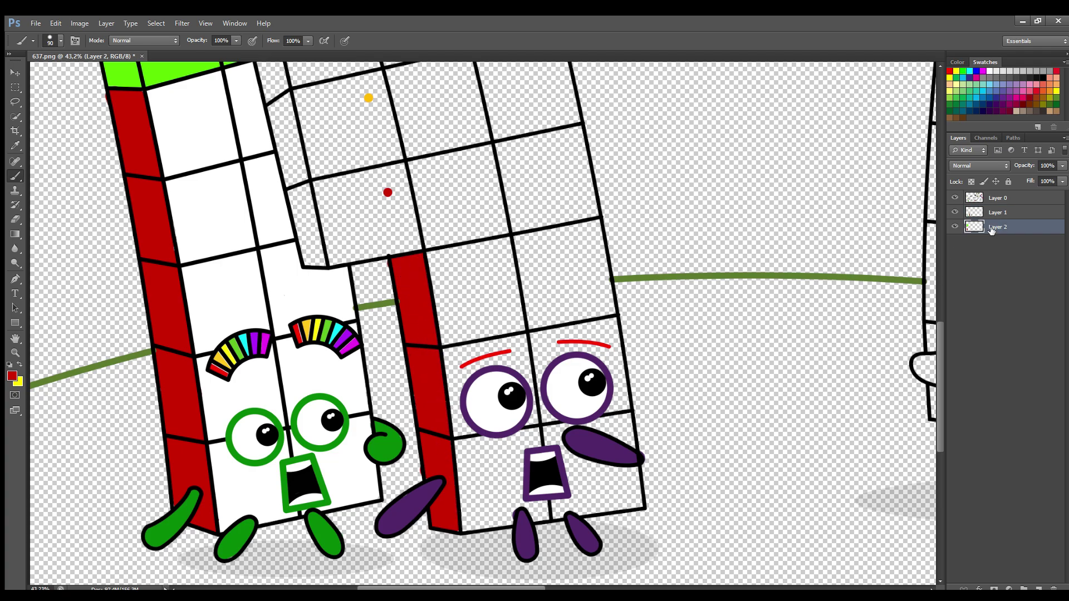
{"action": "scroll", "coordinate": [941, 286], "scroll_direction": "up", "scroll_amount": 5}
{"action": "left_click", "coordinate": [393, 439]}
{"action": "mouse_move", "coordinate": [399, 446]}
{"action": "left_mouse_down"}
{"action": "mouse_move", "coordinate": [418, 497]}
{"action": "mouse_move", "coordinate": [317, 510]}
{"action": "mouse_move", "coordinate": [299, 447]}
{"action": "left_mouse_up"}
{"action": "key", "text": "ctrl+z"}
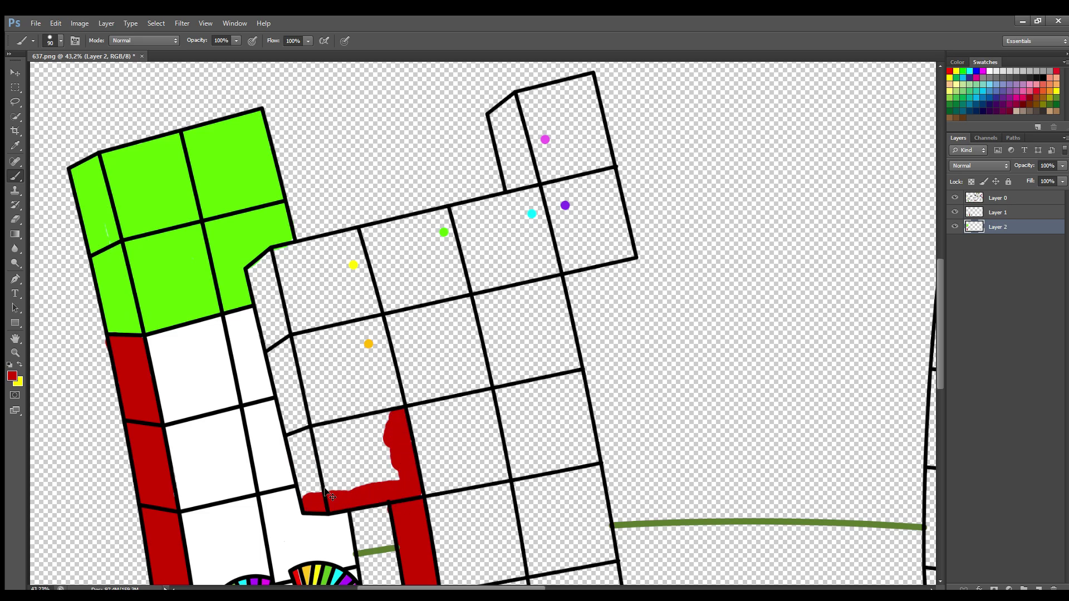
{"action": "mouse_move", "coordinate": [322, 494]}
{"action": "left_mouse_down"}
{"action": "mouse_move", "coordinate": [300, 447]}
{"action": "mouse_move", "coordinate": [393, 428]}
{"action": "mouse_move", "coordinate": [376, 484]}
{"action": "mouse_move", "coordinate": [325, 462]}
{"action": "mouse_move", "coordinate": [377, 461]}
{"action": "mouse_move", "coordinate": [345, 456]}
{"action": "left_mouse_up"}
Fill the block above the dark red one, including its side face, with the orange sampled from its marker dot.
{"action": "left_click", "coordinate": [369, 344], "text": "alt"}
{"action": "left_click", "coordinate": [295, 346]}
{"action": "mouse_move", "coordinate": [305, 361]}
{"action": "left_mouse_down"}
{"action": "mouse_move", "coordinate": [316, 423]}
{"action": "mouse_move", "coordinate": [401, 406]}
{"action": "mouse_move", "coordinate": [386, 338]}
{"action": "mouse_move", "coordinate": [314, 348]}
{"action": "mouse_move", "coordinate": [370, 366]}
{"action": "mouse_move", "coordinate": [374, 348]}
{"action": "mouse_move", "coordinate": [344, 391]}
{"action": "left_mouse_up"}
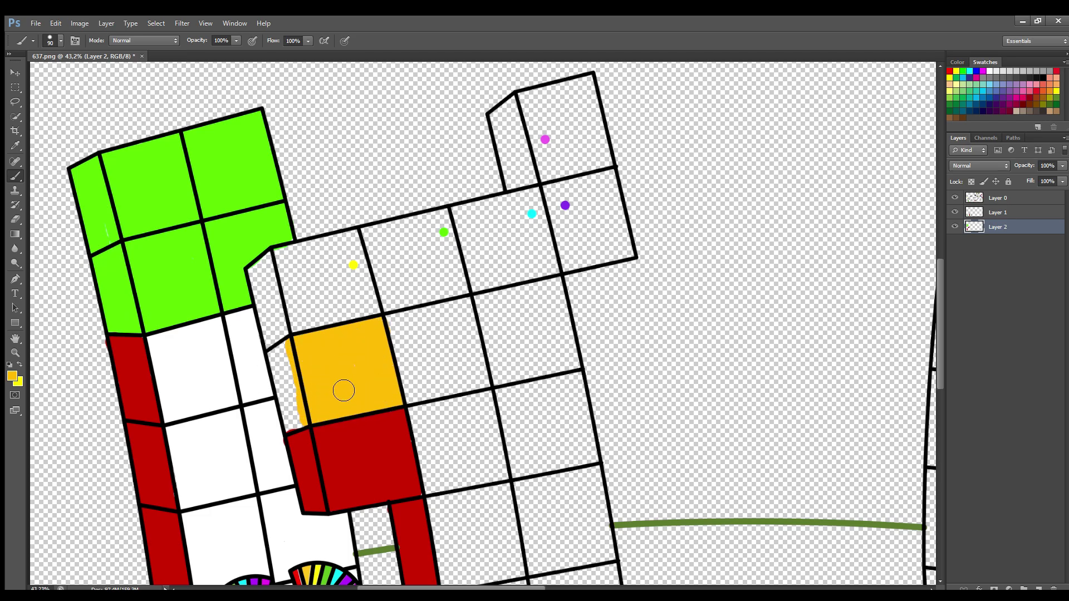
{"action": "left_click_drag", "start_coordinate": [285, 363], "coordinate": [295, 428]}
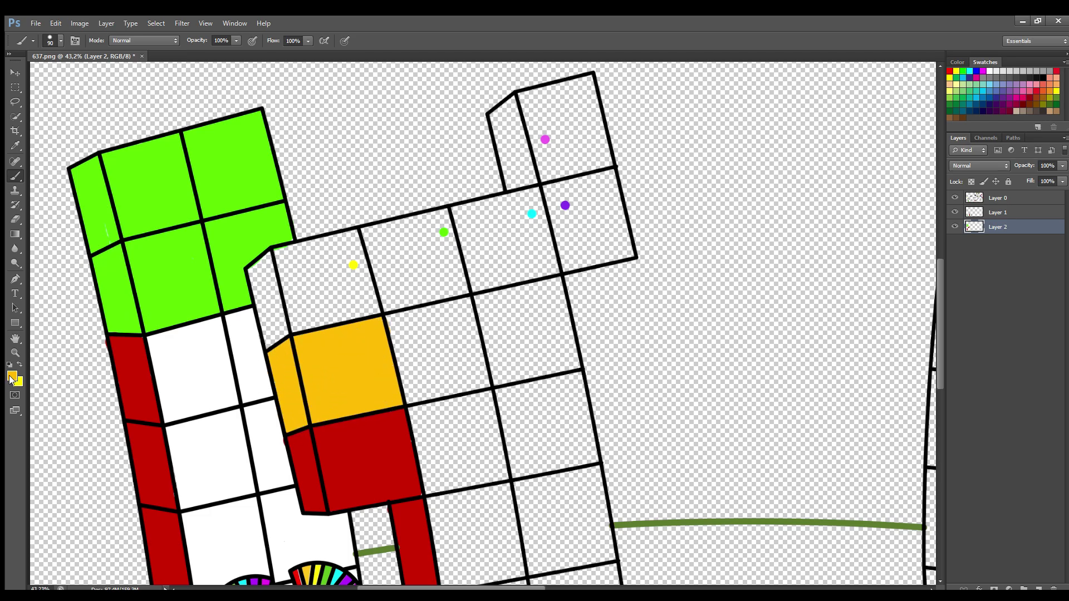
Paint the block above the orange one yellow with its side face, and the adjacent block bright green, matching their marker dots.
{"action": "mouse_move", "coordinate": [257, 268]}
{"action": "left_mouse_down"}
{"action": "mouse_move", "coordinate": [278, 344]}
{"action": "mouse_move", "coordinate": [374, 313]}
{"action": "mouse_move", "coordinate": [361, 244]}
{"action": "mouse_move", "coordinate": [288, 263]}
{"action": "mouse_move", "coordinate": [276, 286]}
{"action": "mouse_move", "coordinate": [331, 310]}
{"action": "mouse_move", "coordinate": [346, 273]}
{"action": "mouse_move", "coordinate": [358, 309]}
{"action": "mouse_move", "coordinate": [296, 286]}
{"action": "left_mouse_up"}
{"action": "left_click", "coordinate": [443, 232], "text": "alt"}
{"action": "key", "text": "bracketleft"}
{"action": "key", "text": "bracketleft"}
{"action": "mouse_move", "coordinate": [369, 234]}
{"action": "left_mouse_down"}
{"action": "mouse_move", "coordinate": [393, 311]}
{"action": "mouse_move", "coordinate": [468, 292]}
{"action": "mouse_move", "coordinate": [448, 221]}
{"action": "mouse_move", "coordinate": [384, 239]}
{"action": "mouse_move", "coordinate": [437, 223]}
{"action": "mouse_move", "coordinate": [448, 285]}
{"action": "mouse_move", "coordinate": [397, 254]}
{"action": "mouse_move", "coordinate": [423, 257]}
{"action": "left_mouse_up"}
{"action": "key", "text": "bracketright"}
{"action": "key", "text": "bracketright"}
{"action": "key", "text": "bracketright"}
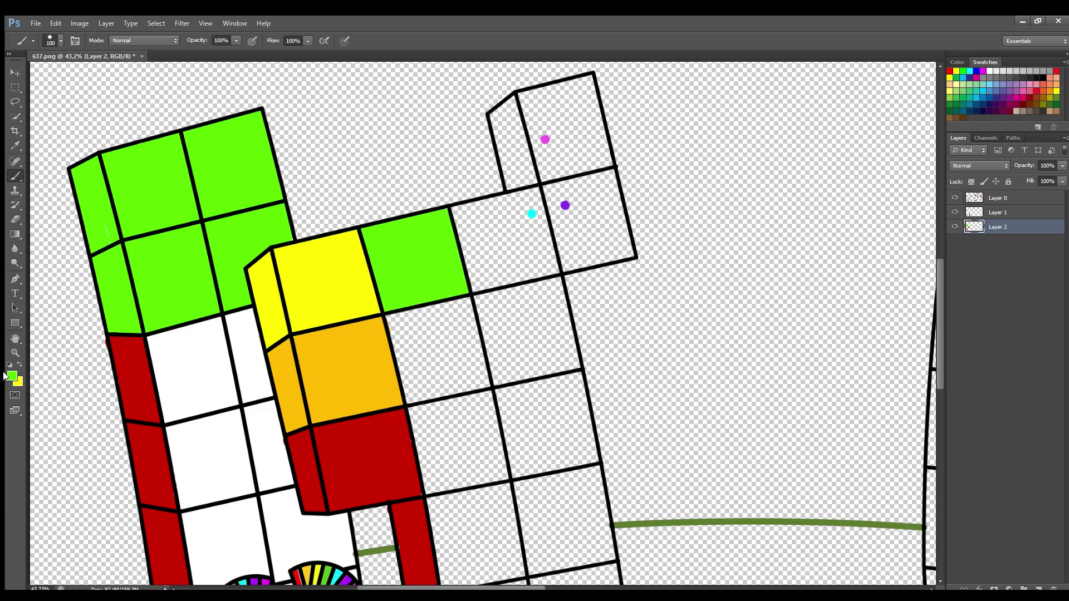
Fill the block beside the bright green one with the cyan sampled from its marker dot.
{"action": "left_click", "coordinate": [531, 213], "text": "alt"}
{"action": "key", "text": "bracketleft"}
{"action": "key", "text": "bracketleft"}
{"action": "mouse_move", "coordinate": [462, 210]}
{"action": "left_mouse_down"}
{"action": "mouse_move", "coordinate": [483, 290]}
{"action": "mouse_move", "coordinate": [551, 273]}
{"action": "mouse_move", "coordinate": [541, 200]}
{"action": "mouse_move", "coordinate": [476, 216]}
{"action": "mouse_move", "coordinate": [543, 259]}
{"action": "mouse_move", "coordinate": [495, 227]}
{"action": "mouse_move", "coordinate": [514, 238]}
{"action": "left_mouse_up"}
{"action": "key", "text": "bracketright"}
{"action": "key", "text": "bracketright"}
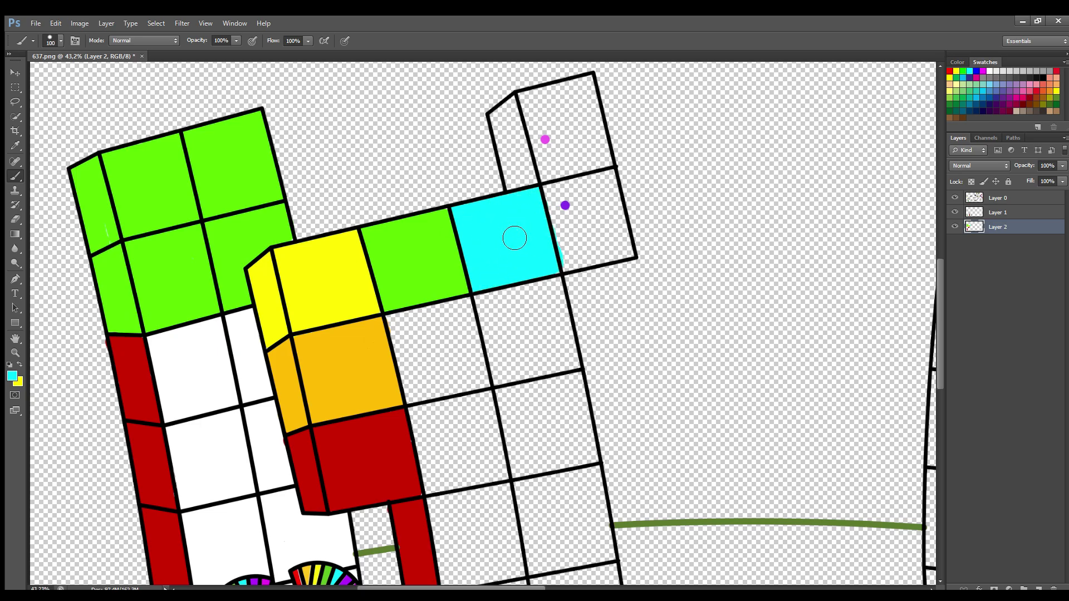
Fill the block beside the cyan one with violet and the topmost block, including its side face, with magenta, sampling their dots.
{"action": "left_click", "coordinate": [565, 205], "text": "alt"}
{"action": "mouse_move", "coordinate": [551, 180]}
{"action": "left_mouse_down"}
{"action": "mouse_move", "coordinate": [579, 267]}
{"action": "mouse_move", "coordinate": [622, 256]}
{"action": "mouse_move", "coordinate": [557, 178]}
{"action": "mouse_move", "coordinate": [590, 223]}
{"action": "left_mouse_up"}
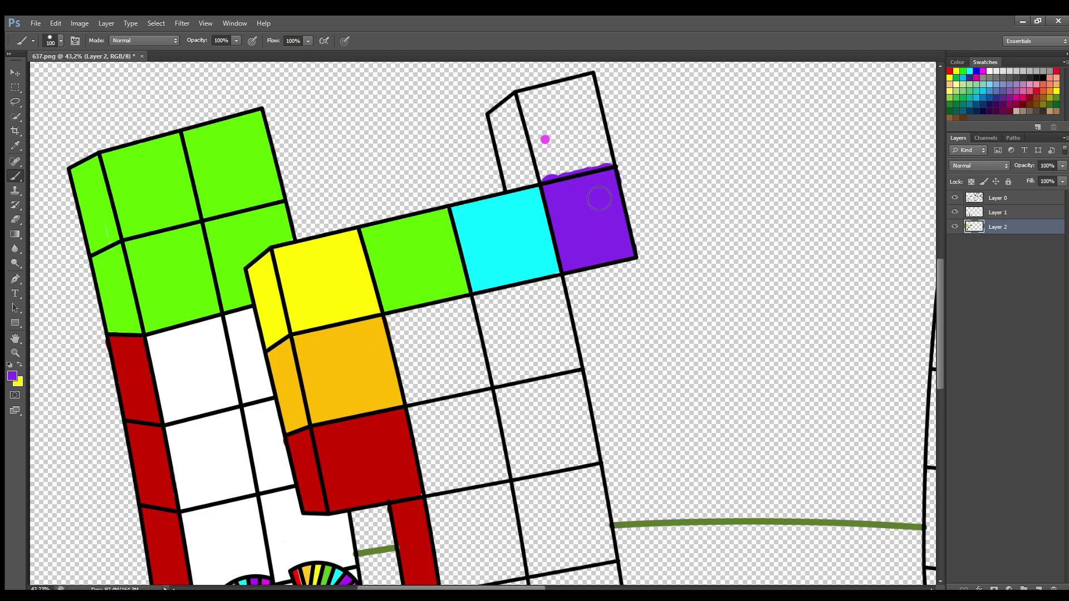
{"action": "left_click", "coordinate": [545, 140], "text": "alt"}
{"action": "mouse_move", "coordinate": [503, 111]}
{"action": "left_mouse_down"}
{"action": "mouse_move", "coordinate": [515, 184]}
{"action": "mouse_move", "coordinate": [613, 161]}
{"action": "mouse_move", "coordinate": [584, 89]}
{"action": "mouse_move", "coordinate": [518, 156]}
{"action": "mouse_move", "coordinate": [552, 115]}
{"action": "mouse_move", "coordinate": [545, 129]}
{"action": "left_mouse_up"}
{"action": "key", "text": "bracketleft"}
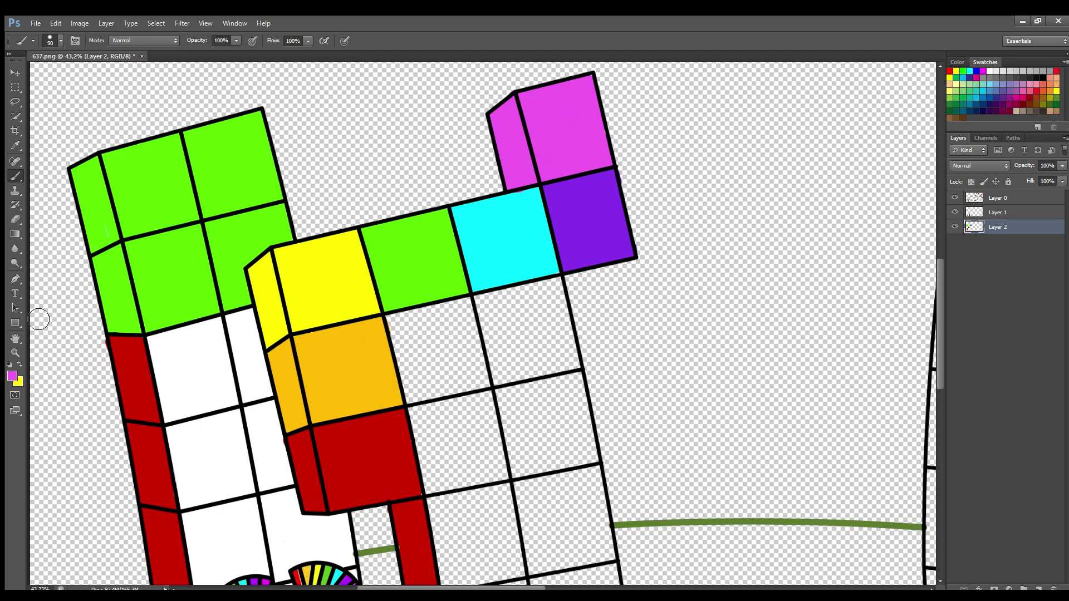
Paint the purple-limbed character's uncolored front blocks below the rainbow row white, down to its forehead.
{"action": "left_click", "coordinate": [499, 289], "text": "alt"}
{"action": "key", "text": "bracketleft"}
{"action": "key", "text": "bracketleft"}
{"action": "mouse_move", "coordinate": [404, 330]}
{"action": "left_mouse_down"}
{"action": "mouse_move", "coordinate": [453, 554]}
{"action": "mouse_move", "coordinate": [599, 586]}
{"action": "mouse_move", "coordinate": [604, 543]}
{"action": "mouse_move", "coordinate": [593, 559]}
{"action": "mouse_move", "coordinate": [555, 303]}
{"action": "mouse_move", "coordinate": [602, 519]}
{"action": "left_mouse_up"}
{"action": "key", "text": "bracketright"}
{"action": "key", "text": "bracketright"}
{"action": "key", "text": "bracketright"}
{"action": "key", "text": "bracketright"}
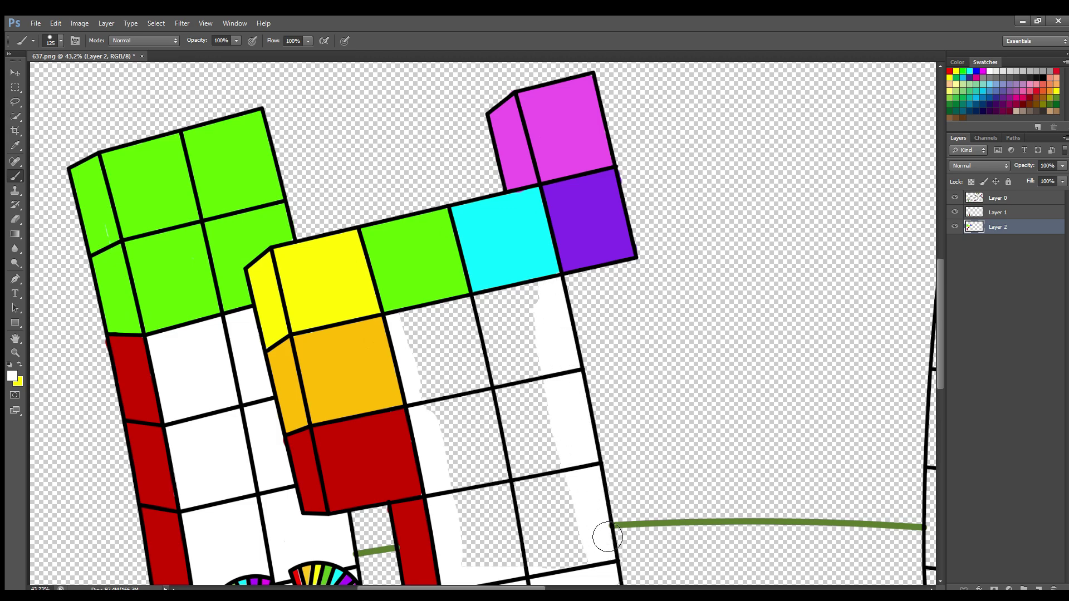
{"action": "mouse_move", "coordinate": [547, 308]}
{"action": "left_mouse_down"}
{"action": "mouse_move", "coordinate": [425, 334]}
{"action": "mouse_move", "coordinate": [447, 449]}
{"action": "mouse_move", "coordinate": [464, 424]}
{"action": "mouse_move", "coordinate": [478, 468]}
{"action": "mouse_move", "coordinate": [498, 586]}
{"action": "mouse_move", "coordinate": [592, 578]}
{"action": "mouse_move", "coordinate": [546, 349]}
{"action": "mouse_move", "coordinate": [545, 457]}
{"action": "mouse_move", "coordinate": [490, 346]}
{"action": "left_mouse_up"}
{"action": "key", "text": "bracketright"}
{"action": "key", "text": "bracketright"}
{"action": "key", "text": "bracketright"}
Paint the remaining blocks around the purple-limbed character's face white.
{"action": "scroll", "coordinate": [487, 378], "scroll_direction": "down", "scroll_amount": 5}
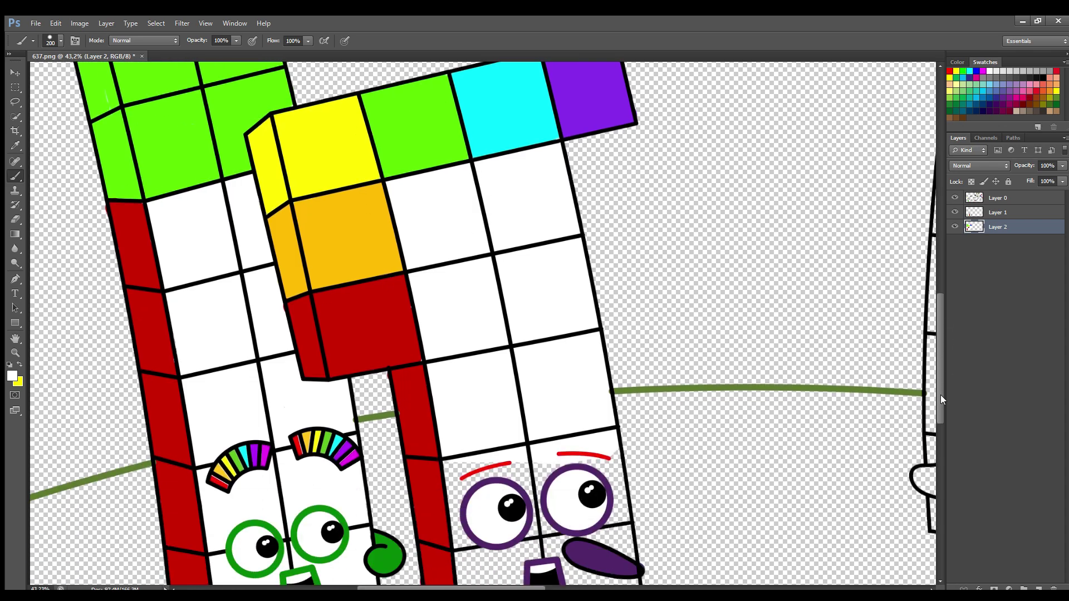
{"action": "mouse_move", "coordinate": [484, 409]}
{"action": "left_mouse_down"}
{"action": "mouse_move", "coordinate": [506, 512]}
{"action": "mouse_move", "coordinate": [639, 494]}
{"action": "mouse_move", "coordinate": [612, 350]}
{"action": "mouse_move", "coordinate": [629, 390]}
{"action": "mouse_move", "coordinate": [616, 430]}
{"action": "mouse_move", "coordinate": [604, 363]}
{"action": "mouse_move", "coordinate": [599, 489]}
{"action": "mouse_move", "coordinate": [571, 382]}
{"action": "mouse_move", "coordinate": [535, 458]}
{"action": "mouse_move", "coordinate": [519, 374]}
{"action": "left_mouse_up"}
{"action": "key", "text": "bracketleft"}
{"action": "key", "text": "bracketleft"}
{"action": "key", "text": "bracketleft"}
{"action": "key", "text": "bracketleft"}
{"action": "key", "text": "bracketright"}
{"action": "key", "text": "bracketright"}
{"action": "key", "text": "bracketright"}
{"action": "key", "text": "e"}
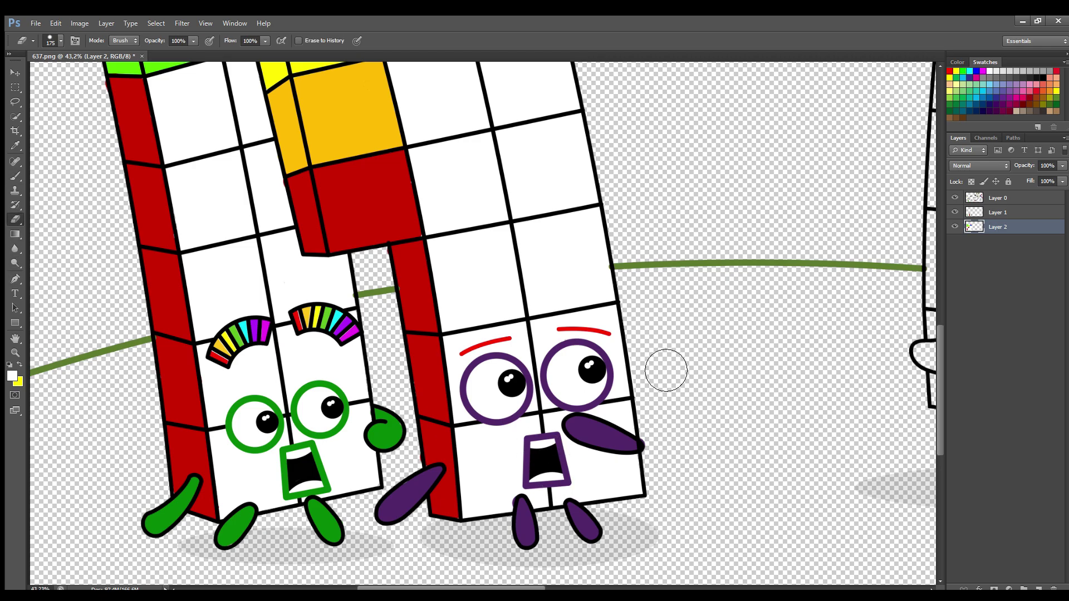
Paint the open part of the blue-outlined eye on the wounded character with the sampled blood red.
{"action": "left_click", "coordinate": [15, 176]}
{"action": "left_click_drag", "start_coordinate": [394, 588], "coordinate": [593, 585]}
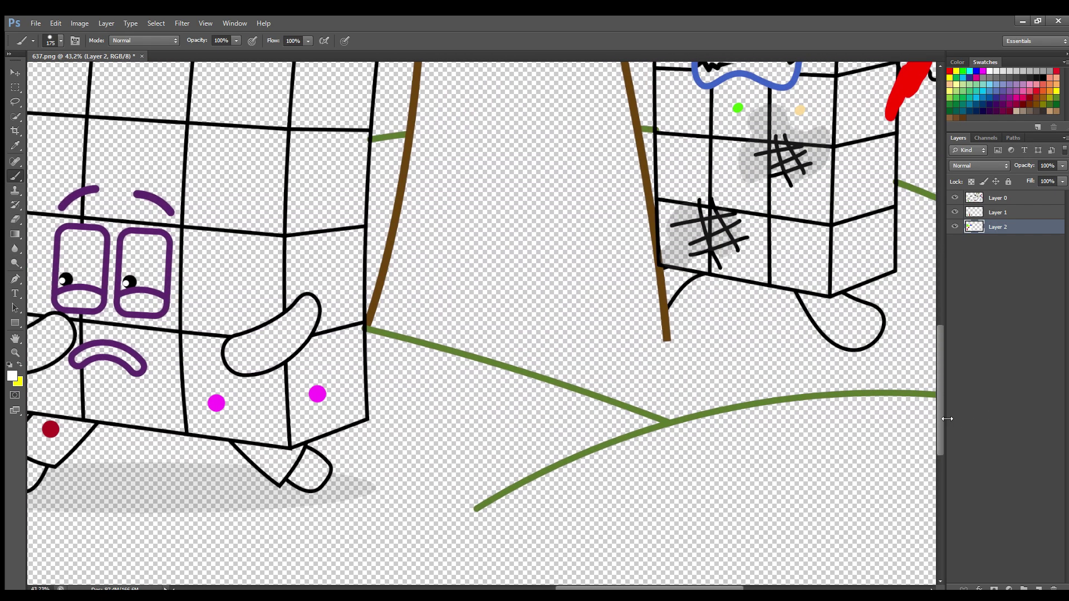
{"action": "left_click_drag", "start_coordinate": [941, 418], "coordinate": [937, 349]}
{"action": "key", "text": "i"}
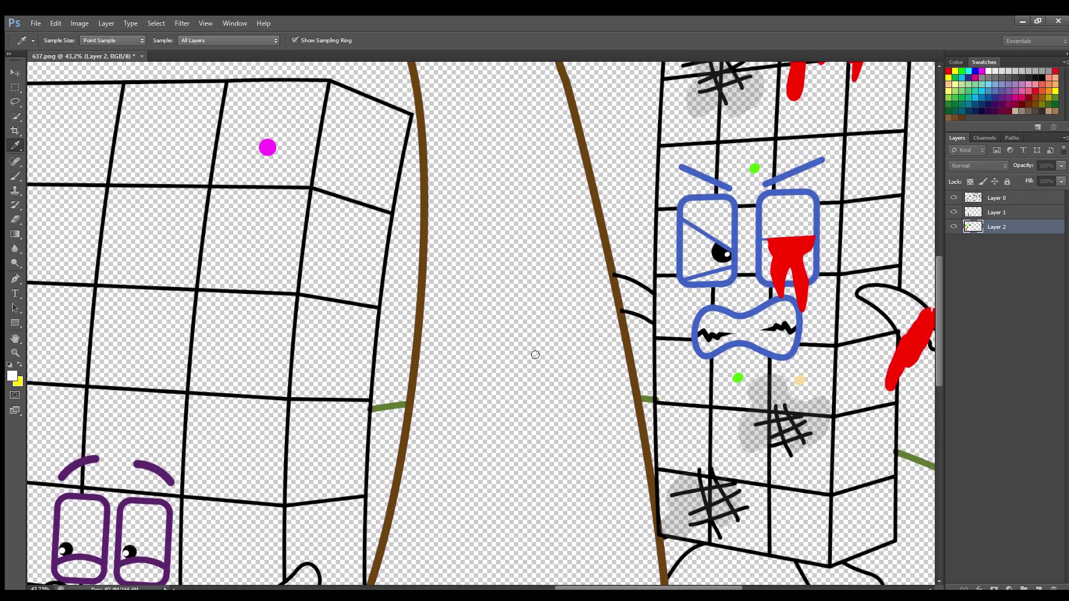
{"action": "left_click", "coordinate": [675, 320]}
{"action": "left_click_drag", "start_coordinate": [701, 234], "coordinate": [701, 279]}
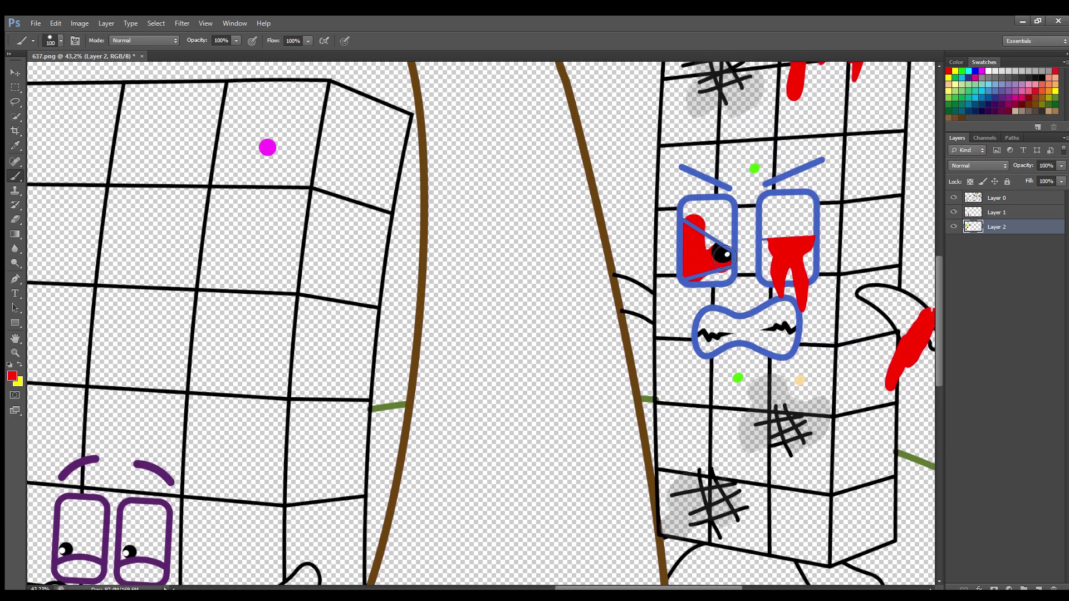
Change the brush color to the blue of the eye outline and paint the upper and lower eyelids around the red eye.
{"action": "left_click", "coordinate": [11, 375]}
{"action": "left_click", "coordinate": [537, 293]}
{"action": "left_click", "coordinate": [11, 375]}
{"action": "left_click", "coordinate": [641, 352]}
{"action": "key", "text": "bracketleft"}
{"action": "key", "text": "bracketleft"}
{"action": "key", "text": "bracketleft"}
{"action": "key", "text": "bracketleft"}
{"action": "left_click_drag", "start_coordinate": [688, 214], "coordinate": [724, 239]}
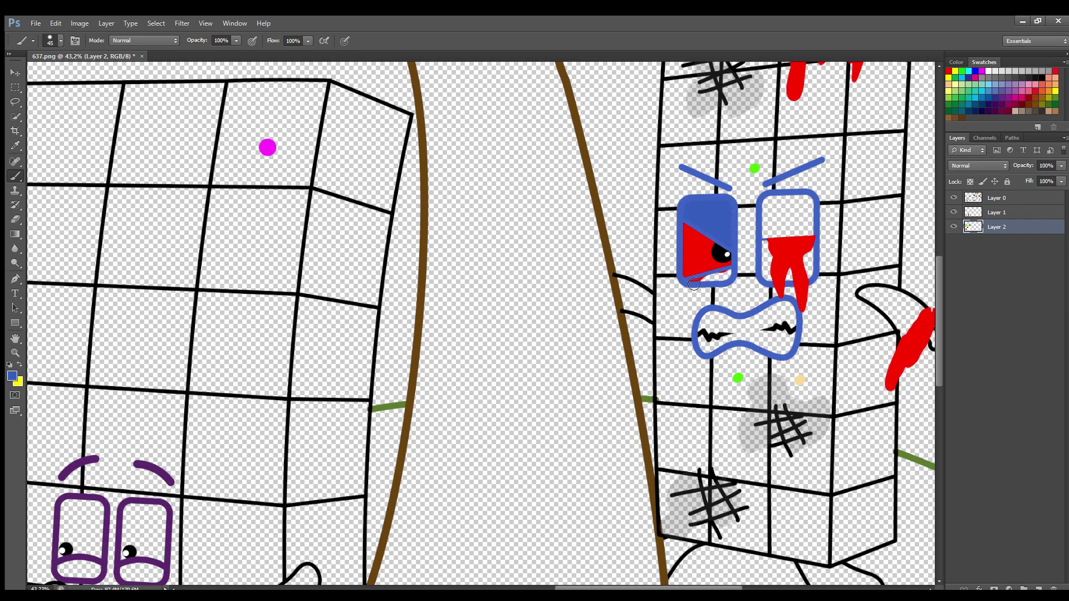
Fill both arms of the wounded character with the same blue.
{"action": "key", "text": "bracketleft"}
{"action": "left_click_drag", "start_coordinate": [874, 301], "coordinate": [888, 299]}
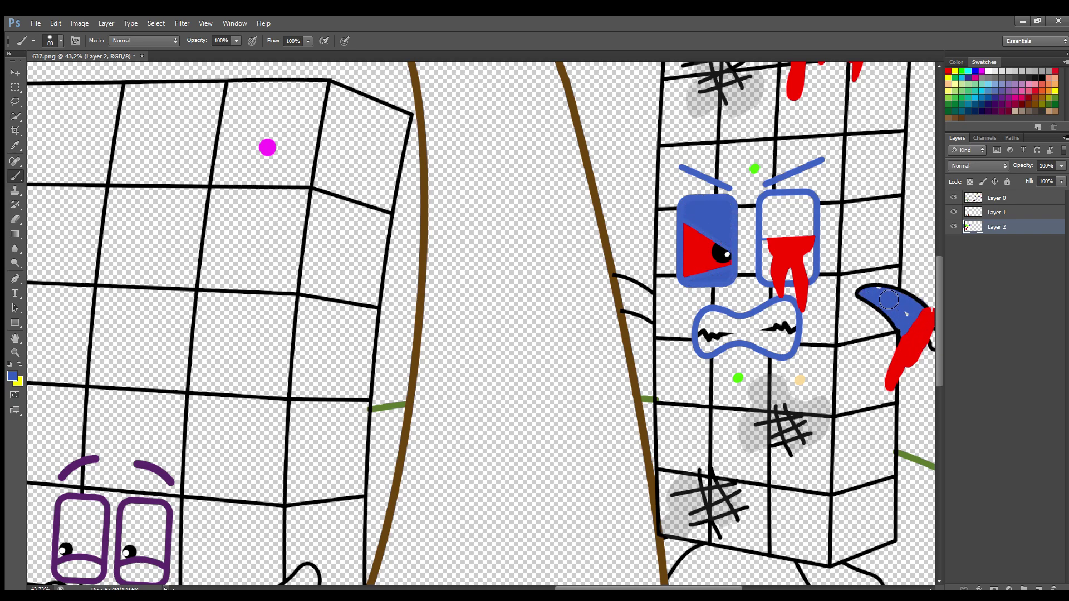
{"action": "key", "text": "bracketleft"}
{"action": "key", "text": "bracketleft"}
{"action": "left_click_drag", "start_coordinate": [611, 290], "coordinate": [653, 319]}
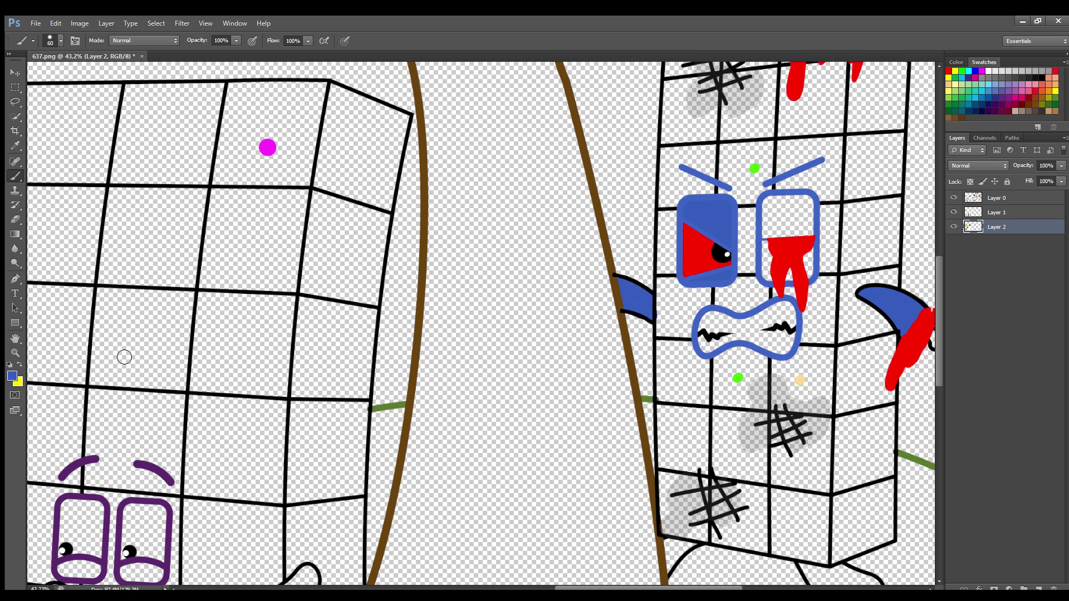
Sample the brown of the tree trunk outline and retouch the trunk line over the blue arm on Layer 0.
{"action": "left_click", "coordinate": [11, 375]}
{"action": "left_click", "coordinate": [609, 248]}
{"action": "key", "text": "Return"}
{"action": "left_click", "coordinate": [996, 197]}
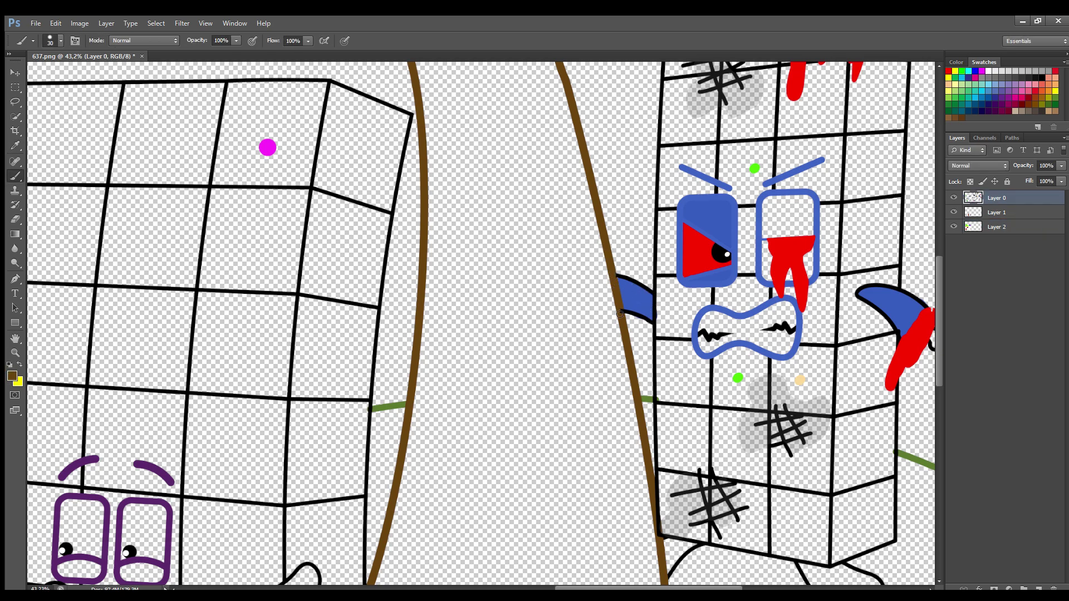
Fill the wounded character's clenched mouth with beige on Layer 1.
{"action": "key", "text": "i"}
{"action": "key", "text": "Return"}
{"action": "mouse_move", "coordinate": [770, 333]}
{"action": "left_mouse_down"}
{"action": "mouse_move", "coordinate": [780, 317]}
{"action": "mouse_move", "coordinate": [790, 342]}
{"action": "mouse_move", "coordinate": [724, 337]}
{"action": "mouse_move", "coordinate": [756, 336]}
{"action": "left_mouse_up"}
{"action": "key", "text": "ctrl+z"}
{"action": "left_click", "coordinate": [995, 215]}
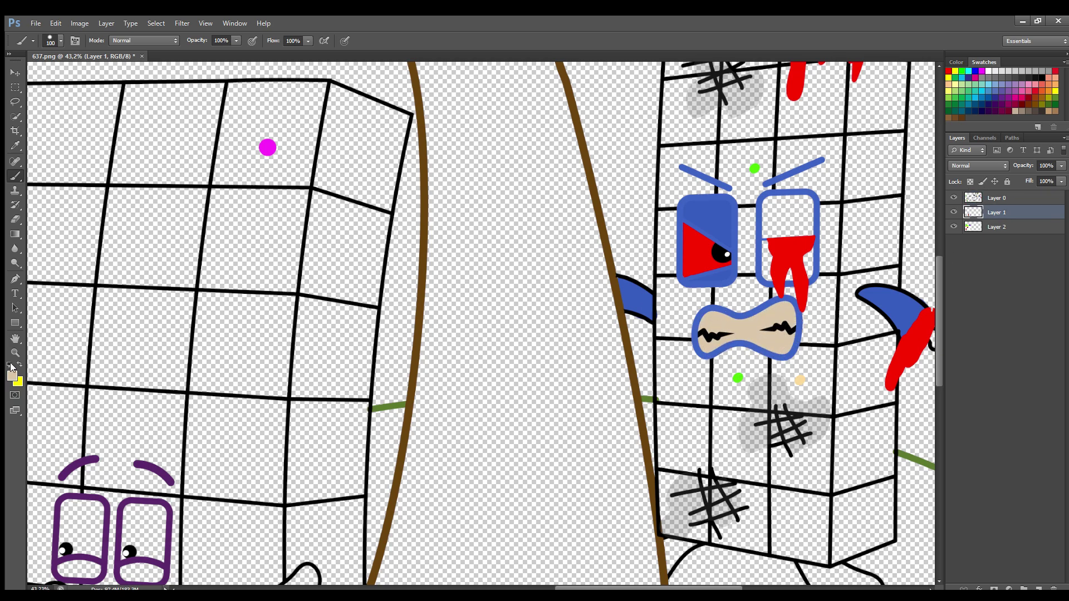
Sample the blue of the eye outline and fill the bleeding eye around the blood.
{"action": "left_click", "coordinate": [733, 221], "text": "alt"}
{"action": "mouse_move", "coordinate": [772, 202]}
{"action": "left_mouse_down"}
{"action": "mouse_move", "coordinate": [781, 259]}
{"action": "mouse_move", "coordinate": [795, 213]}
{"action": "left_mouse_up"}
{"action": "key", "text": "bracketleft"}
{"action": "key", "text": "bracketleft"}
{"action": "key", "text": "bracketleft"}
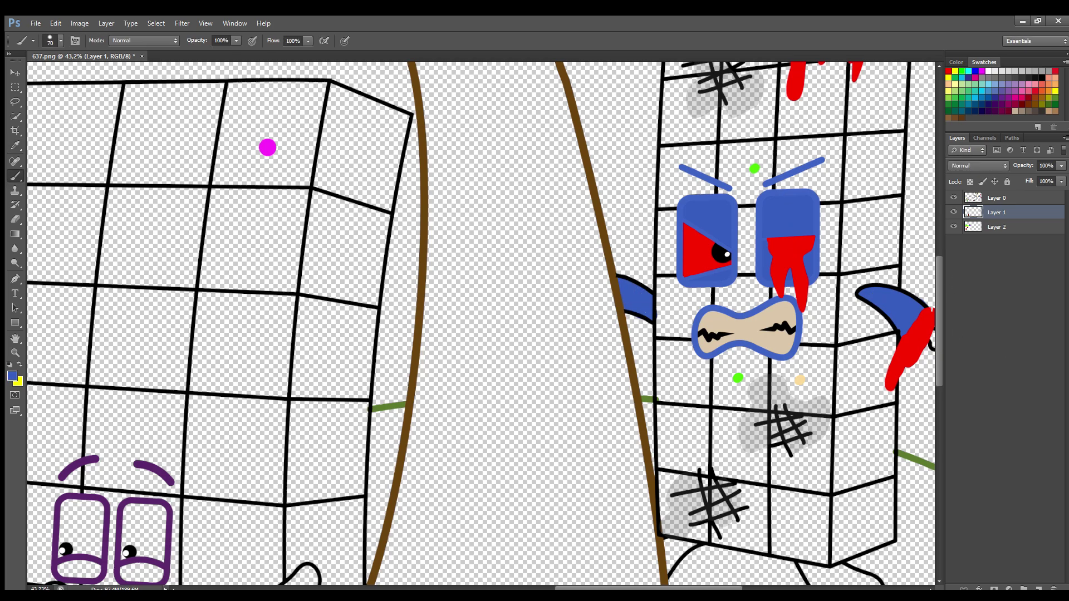
Fill both legs of the wounded character with the same blue.
{"action": "scroll", "coordinate": [829, 527], "scroll_direction": "right", "scroll_amount": 1}
{"action": "scroll", "coordinate": [828, 527], "scroll_direction": "down", "scroll_amount": 5}
{"action": "key", "text": "bracketleft"}
{"action": "left_click_drag", "start_coordinate": [648, 441], "coordinate": [656, 457]}
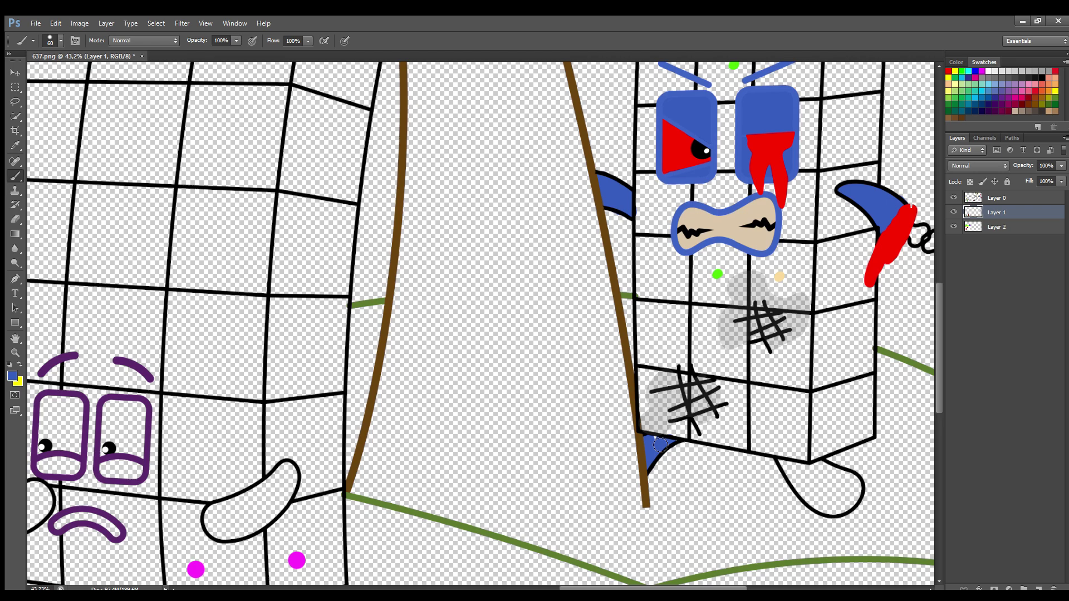
{"action": "left_click_drag", "start_coordinate": [786, 466], "coordinate": [825, 509]}
{"action": "key", "text": "ctrl+z"}
{"action": "mouse_move", "coordinate": [785, 465]}
{"action": "left_mouse_down"}
{"action": "mouse_move", "coordinate": [820, 505]}
{"action": "mouse_move", "coordinate": [837, 485]}
{"action": "mouse_move", "coordinate": [855, 492]}
{"action": "mouse_move", "coordinate": [820, 479]}
{"action": "left_mouse_up"}
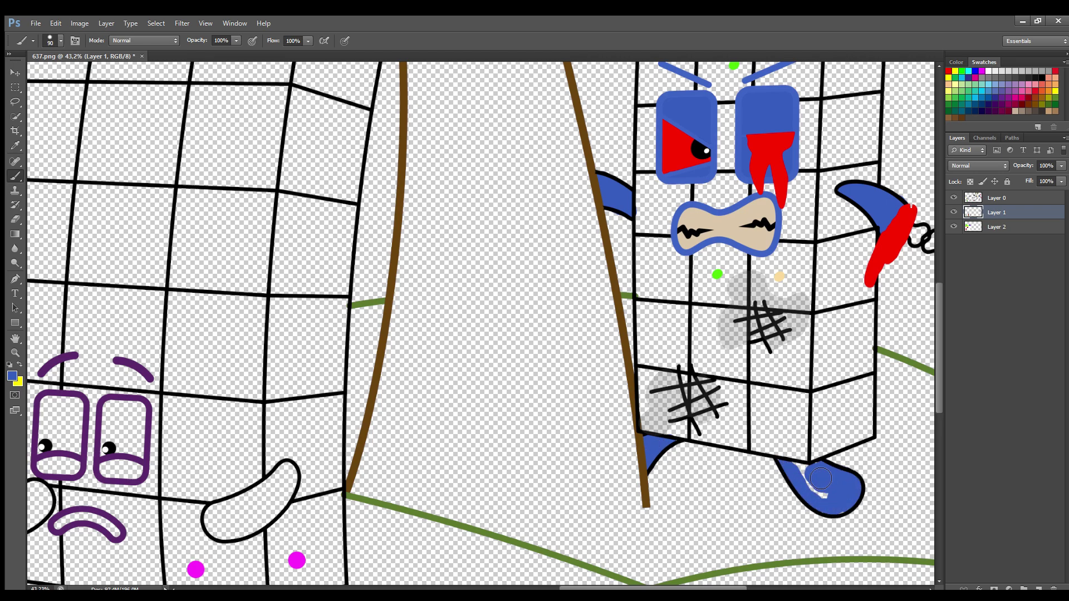
Fill the bone sticking out of the severed arm with pale yellow.
{"action": "key", "text": "i"}
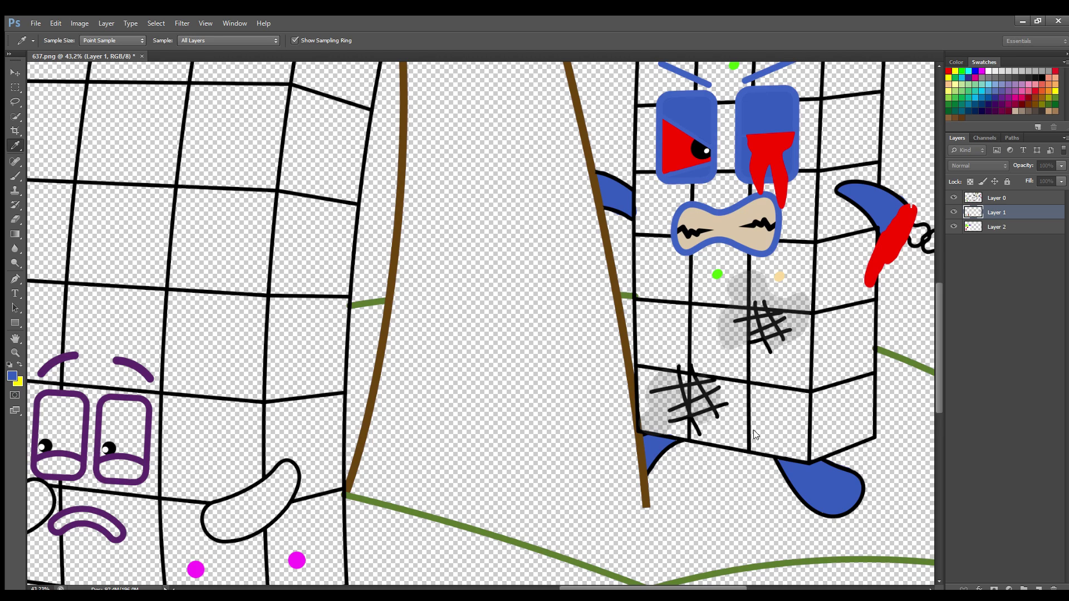
{"action": "left_click", "coordinate": [882, 341]}
{"action": "left_click_drag", "start_coordinate": [731, 587], "coordinate": [733, 587]}
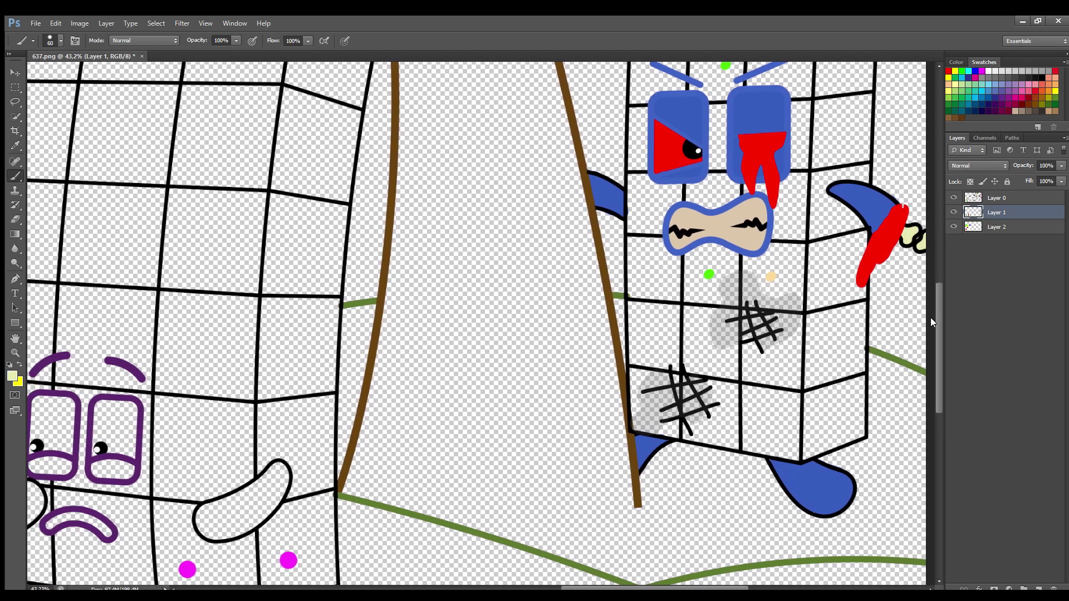
Sample the green marker dot and paint the column of blocks between the eyes and under the mouth green.
{"action": "left_click_drag", "start_coordinate": [936, 323], "coordinate": [937, 307]}
{"action": "left_click", "coordinate": [11, 374]}
{"action": "left_click", "coordinate": [725, 65]}
{"action": "key", "text": "Return"}
{"action": "key", "text": "bracketright"}
{"action": "key", "text": "bracketright"}
{"action": "mouse_move", "coordinate": [699, 109]}
{"action": "left_mouse_down"}
{"action": "mouse_move", "coordinate": [703, 254]}
{"action": "mouse_move", "coordinate": [741, 110]}
{"action": "mouse_move", "coordinate": [715, 124]}
{"action": "left_mouse_up"}
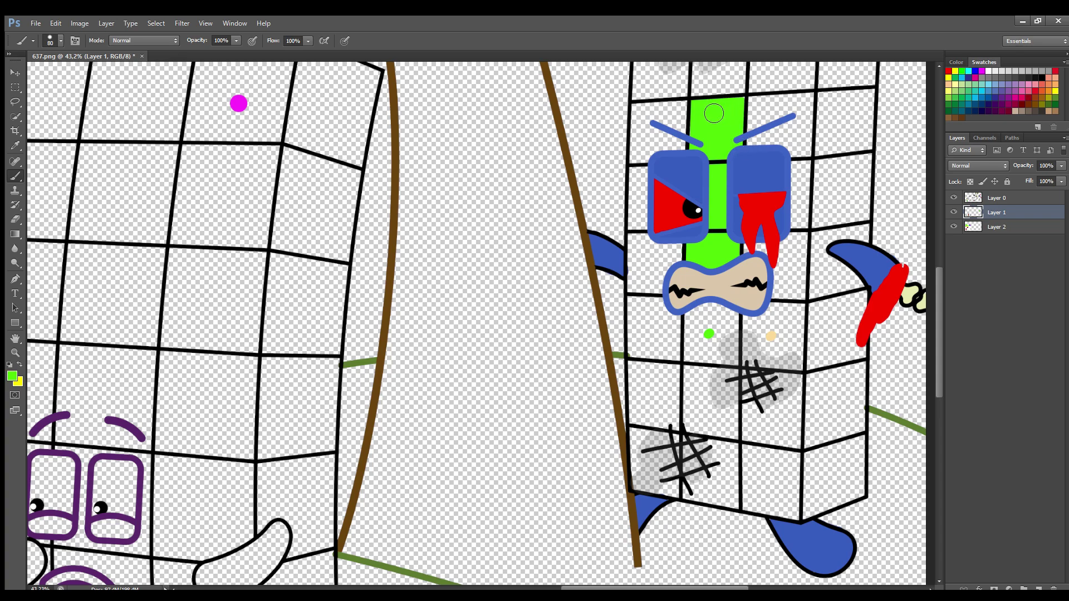
{"action": "mouse_move", "coordinate": [696, 320]}
{"action": "left_mouse_down"}
{"action": "mouse_move", "coordinate": [694, 351]}
{"action": "mouse_move", "coordinate": [728, 359]}
{"action": "mouse_move", "coordinate": [734, 323]}
{"action": "mouse_move", "coordinate": [715, 350]}
{"action": "left_mouse_up"}
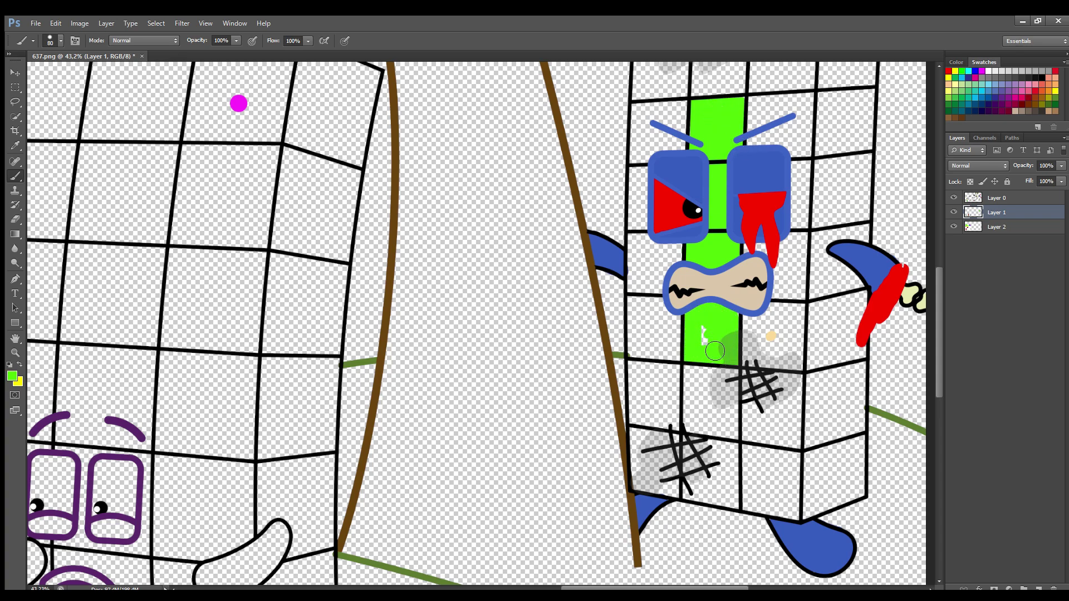
Sample the pink of the torn edge on the wounded character's head and fill the wound strip with it.
{"action": "key", "text": "i"}
{"action": "left_click", "coordinate": [770, 336]}
{"action": "key", "text": "b"}
{"action": "left_click_drag", "start_coordinate": [939, 347], "coordinate": [939, 305]}
{"action": "left_click", "coordinate": [665, 155]}
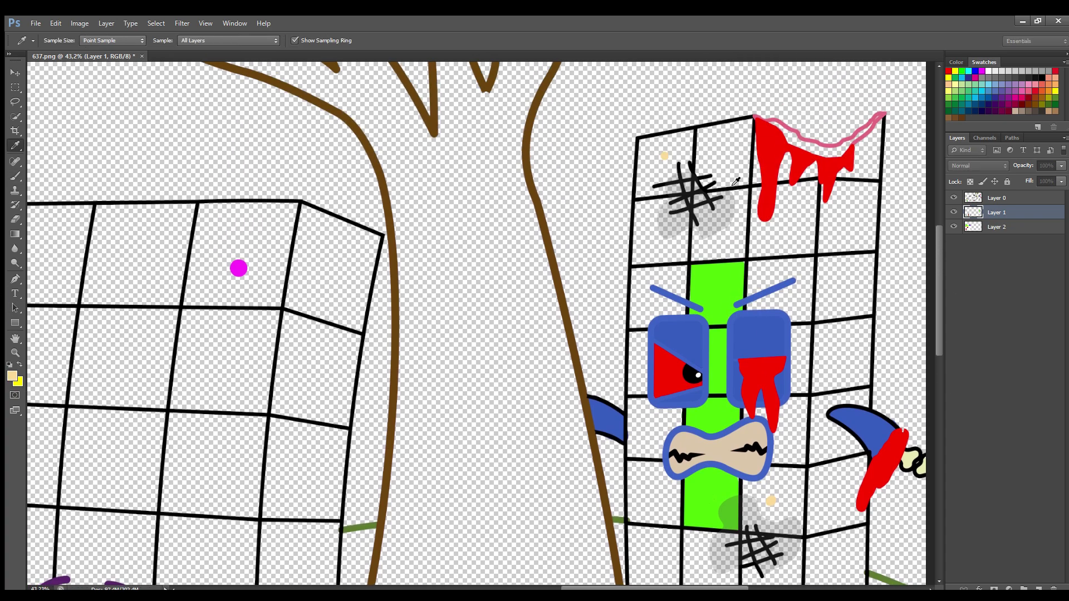
{"action": "left_click", "coordinate": [787, 138], "text": "alt"}
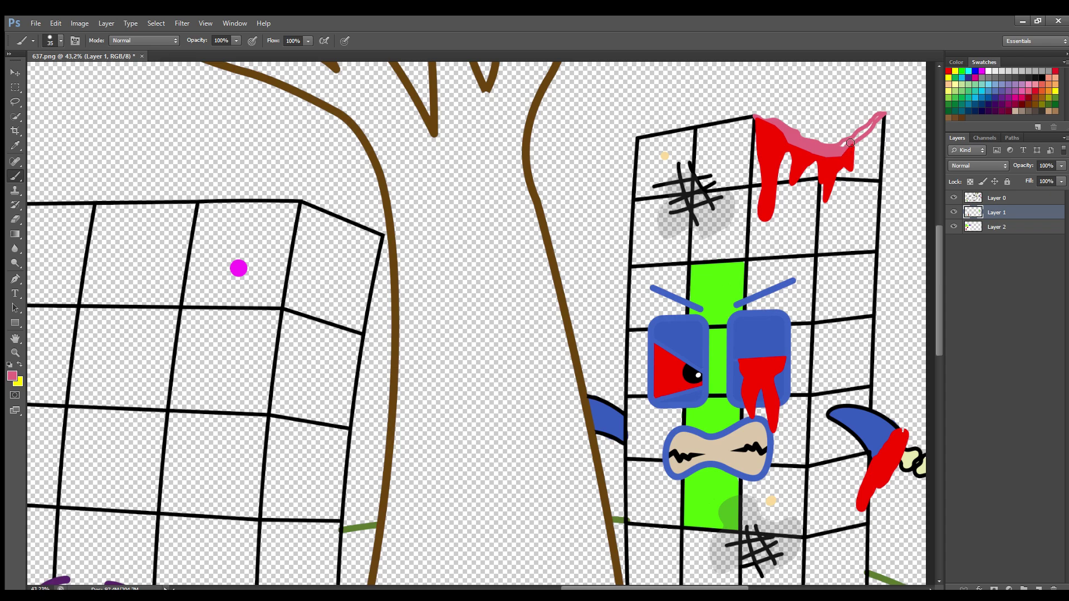
Sample the peach marker dot and paint the front blocks around the face and head peach on Layer 2.
{"action": "left_click", "coordinate": [663, 154], "text": "alt"}
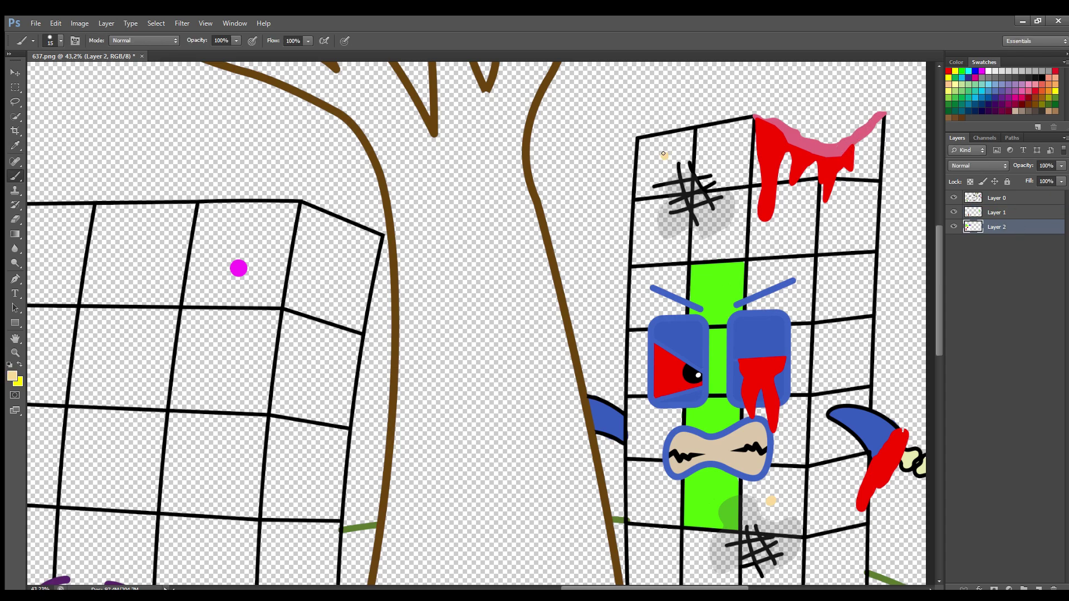
{"action": "key", "text": "bracketright"}
{"action": "key", "text": "bracketright"}
{"action": "key", "text": "bracketright"}
{"action": "key", "text": "bracketright"}
{"action": "mouse_move", "coordinate": [651, 157]}
{"action": "left_mouse_down"}
{"action": "mouse_move", "coordinate": [662, 368]}
{"action": "mouse_move", "coordinate": [654, 314]}
{"action": "mouse_move", "coordinate": [642, 314]}
{"action": "mouse_move", "coordinate": [640, 388]}
{"action": "mouse_move", "coordinate": [647, 360]}
{"action": "mouse_move", "coordinate": [643, 398]}
{"action": "mouse_move", "coordinate": [679, 430]}
{"action": "mouse_move", "coordinate": [668, 475]}
{"action": "mouse_move", "coordinate": [676, 518]}
{"action": "mouse_move", "coordinate": [643, 523]}
{"action": "mouse_move", "coordinate": [641, 453]}
{"action": "mouse_move", "coordinate": [653, 432]}
{"action": "mouse_move", "coordinate": [662, 500]}
{"action": "mouse_move", "coordinate": [652, 325]}
{"action": "mouse_move", "coordinate": [680, 319]}
{"action": "mouse_move", "coordinate": [691, 260]}
{"action": "mouse_move", "coordinate": [752, 267]}
{"action": "mouse_move", "coordinate": [756, 308]}
{"action": "mouse_move", "coordinate": [794, 315]}
{"action": "mouse_move", "coordinate": [799, 374]}
{"action": "mouse_move", "coordinate": [788, 419]}
{"action": "mouse_move", "coordinate": [751, 419]}
{"action": "mouse_move", "coordinate": [778, 441]}
{"action": "mouse_move", "coordinate": [769, 490]}
{"action": "mouse_move", "coordinate": [751, 485]}
{"action": "mouse_move", "coordinate": [756, 511]}
{"action": "mouse_move", "coordinate": [790, 432]}
{"action": "mouse_move", "coordinate": [762, 538]}
{"action": "mouse_move", "coordinate": [806, 496]}
{"action": "mouse_move", "coordinate": [819, 262]}
{"action": "mouse_move", "coordinate": [818, 175]}
{"action": "mouse_move", "coordinate": [793, 173]}
{"action": "mouse_move", "coordinate": [767, 233]}
{"action": "mouse_move", "coordinate": [758, 125]}
{"action": "mouse_move", "coordinate": [756, 135]}
{"action": "mouse_move", "coordinate": [663, 157]}
{"action": "mouse_move", "coordinate": [687, 292]}
{"action": "mouse_move", "coordinate": [796, 306]}
{"action": "mouse_move", "coordinate": [707, 256]}
{"action": "left_mouse_up"}
{"action": "key", "text": "bracketright"}
{"action": "key", "text": "bracketright"}
{"action": "key", "text": "bracketright"}
{"action": "key", "text": "bracketright"}
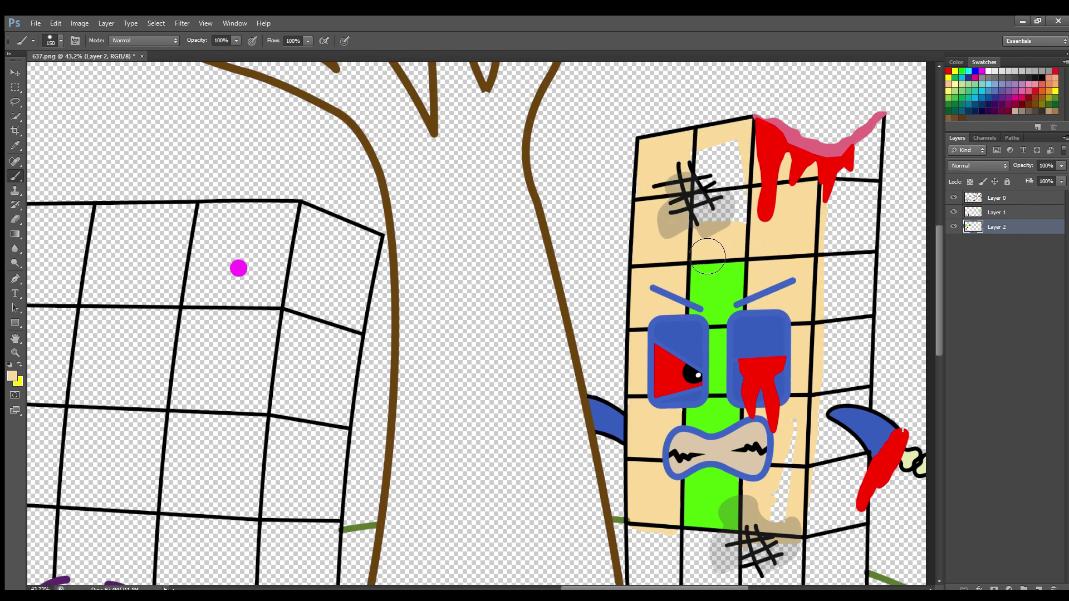
{"action": "left_click_drag", "start_coordinate": [718, 161], "coordinate": [733, 249]}
{"action": "left_click_drag", "start_coordinate": [799, 445], "coordinate": [786, 543]}
Paint the lower front blocks and the lower side blocks of the wounded character peach.
{"action": "left_click_drag", "start_coordinate": [937, 342], "coordinate": [936, 374]}
{"action": "mouse_move", "coordinate": [646, 415]}
{"action": "left_mouse_down"}
{"action": "mouse_move", "coordinate": [662, 524]}
{"action": "mouse_move", "coordinate": [806, 557]}
{"action": "mouse_move", "coordinate": [762, 445]}
{"action": "mouse_move", "coordinate": [712, 440]}
{"action": "mouse_move", "coordinate": [685, 517]}
{"action": "mouse_move", "coordinate": [834, 544]}
{"action": "mouse_move", "coordinate": [857, 537]}
{"action": "mouse_move", "coordinate": [850, 331]}
{"action": "mouse_move", "coordinate": [843, 393]}
{"action": "left_mouse_up"}
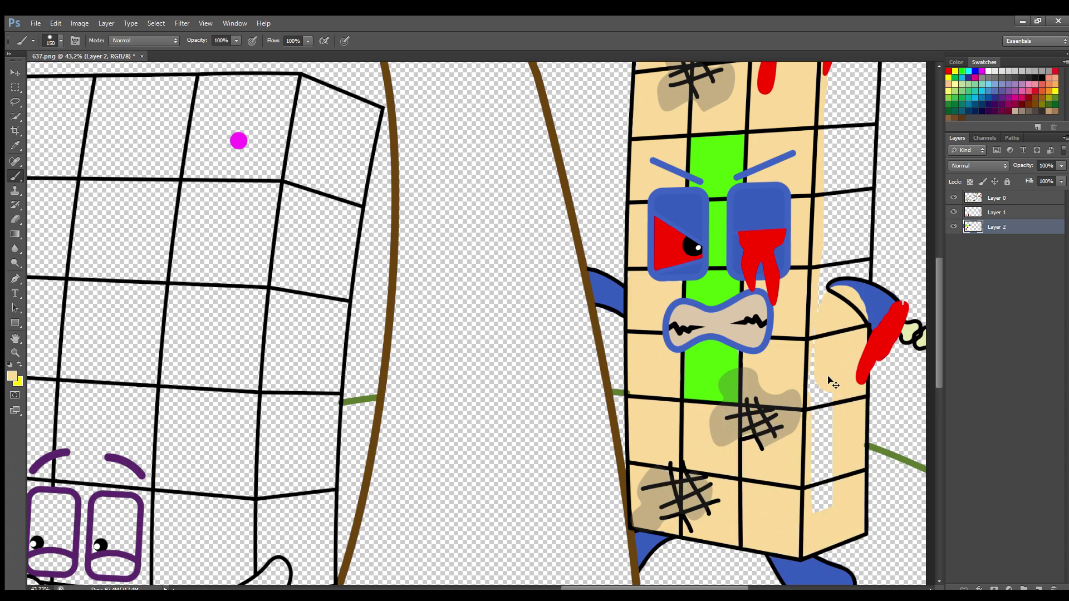
{"action": "key", "text": "ctrl+z"}
{"action": "mouse_move", "coordinate": [862, 516]}
{"action": "left_mouse_down"}
{"action": "mouse_move", "coordinate": [863, 348]}
{"action": "mouse_move", "coordinate": [864, 447]}
{"action": "mouse_move", "coordinate": [839, 526]}
{"action": "mouse_move", "coordinate": [834, 311]}
{"action": "left_mouse_up"}
Paint the upper side column of the wounded character peach, up to the torn edge.
{"action": "left_click_drag", "start_coordinate": [938, 330], "coordinate": [937, 294]}
{"action": "mouse_move", "coordinate": [830, 442]}
{"action": "left_mouse_down"}
{"action": "mouse_move", "coordinate": [825, 406]}
{"action": "mouse_move", "coordinate": [835, 421]}
{"action": "mouse_move", "coordinate": [870, 422]}
{"action": "mouse_move", "coordinate": [860, 418]}
{"action": "mouse_move", "coordinate": [868, 419]}
{"action": "mouse_move", "coordinate": [872, 340]}
{"action": "mouse_move", "coordinate": [868, 422]}
{"action": "mouse_move", "coordinate": [866, 240]}
{"action": "mouse_move", "coordinate": [866, 357]}
{"action": "mouse_move", "coordinate": [883, 254]}
{"action": "mouse_move", "coordinate": [875, 154]}
{"action": "left_mouse_up"}
{"action": "key", "text": "bracketleft"}
{"action": "key", "text": "bracketleft"}
{"action": "key", "text": "bracketleft"}
{"action": "key", "text": "bracketright"}
{"action": "key", "text": "bracketright"}
{"action": "key", "text": "bracketright"}
{"action": "key", "text": "bracketright"}
{"action": "key", "text": "bracketright"}
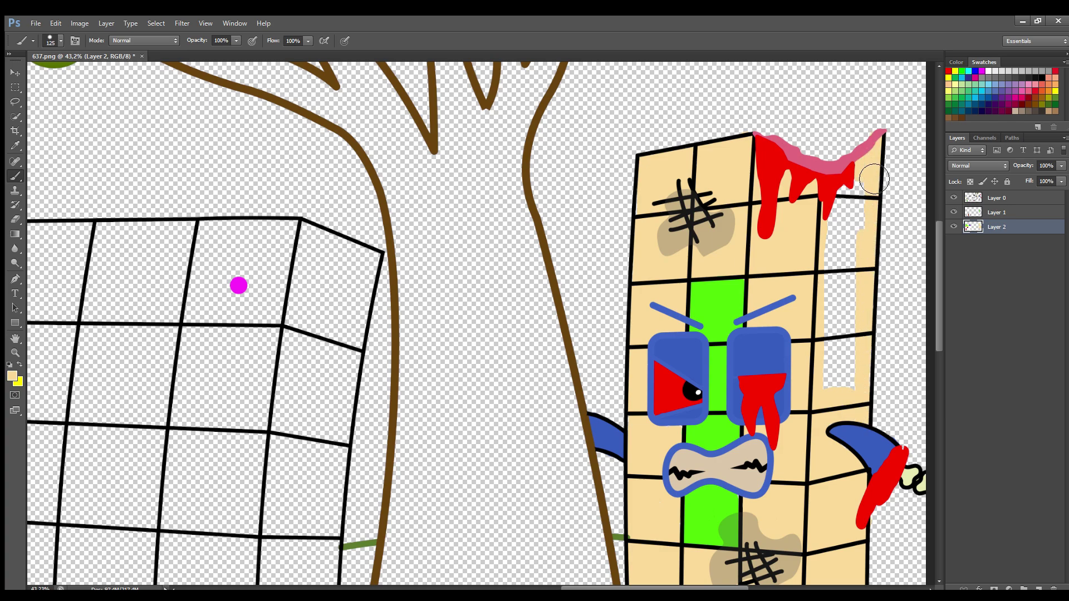
{"action": "mouse_move", "coordinate": [843, 200]}
{"action": "left_mouse_down"}
{"action": "mouse_move", "coordinate": [853, 389]}
{"action": "mouse_move", "coordinate": [847, 276]}
{"action": "left_mouse_up"}
Switch to Layer 1 and fill the open parts of both eyes of the sad purple-eyed character white.
{"action": "left_click", "coordinate": [979, 213]}
{"action": "left_click", "coordinate": [8, 372]}
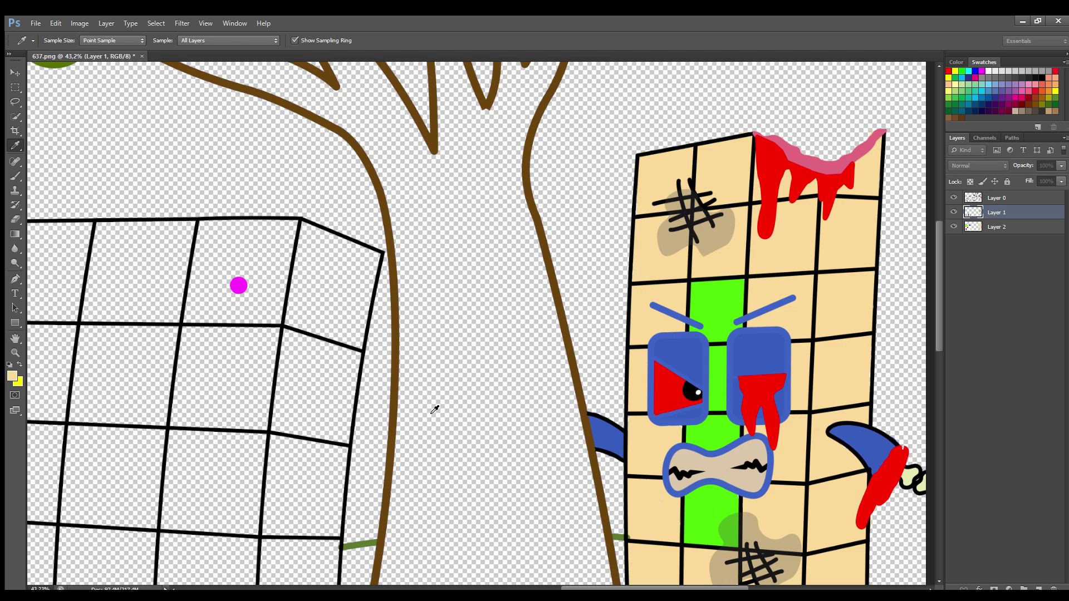
{"action": "key", "text": "Return"}
{"action": "left_click_drag", "start_coordinate": [615, 587], "coordinate": [573, 587]}
{"action": "left_click_drag", "start_coordinate": [940, 337], "coordinate": [943, 420]}
{"action": "scroll", "coordinate": [943, 424], "scroll_direction": "down", "scroll_amount": 1}
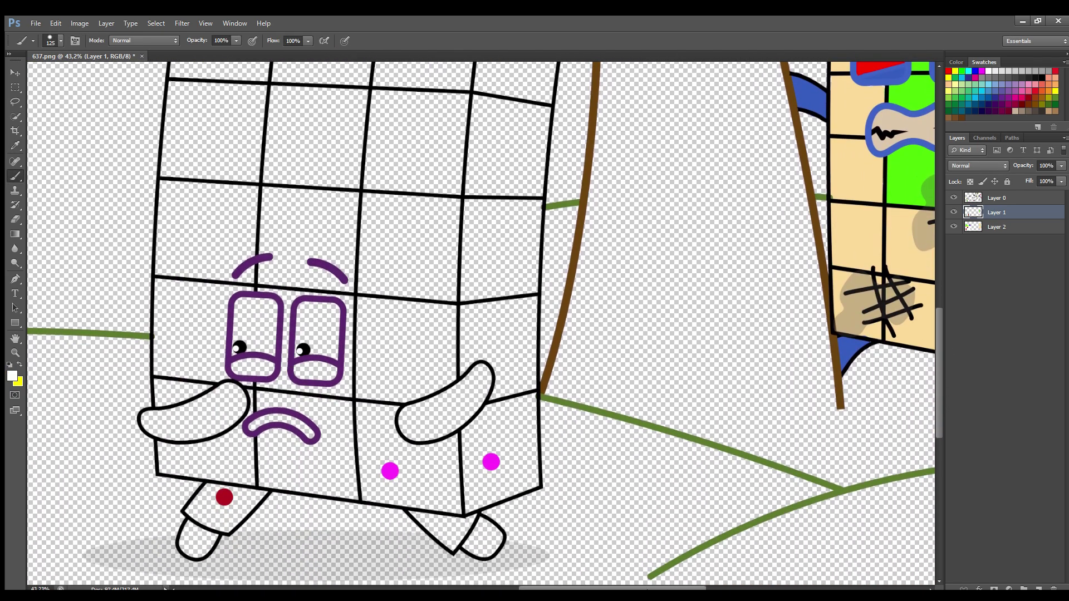
{"action": "scroll", "coordinate": [261, 356], "scroll_direction": "left", "scroll_amount": 3}
{"action": "key", "text": "bracketleft"}
{"action": "key", "text": "bracketleft"}
{"action": "key", "text": "bracketleft"}
{"action": "mouse_move", "coordinate": [316, 305]}
{"action": "left_mouse_down"}
{"action": "mouse_move", "coordinate": [320, 345]}
{"action": "mouse_move", "coordinate": [350, 358]}
{"action": "mouse_move", "coordinate": [334, 313]}
{"action": "left_mouse_up"}
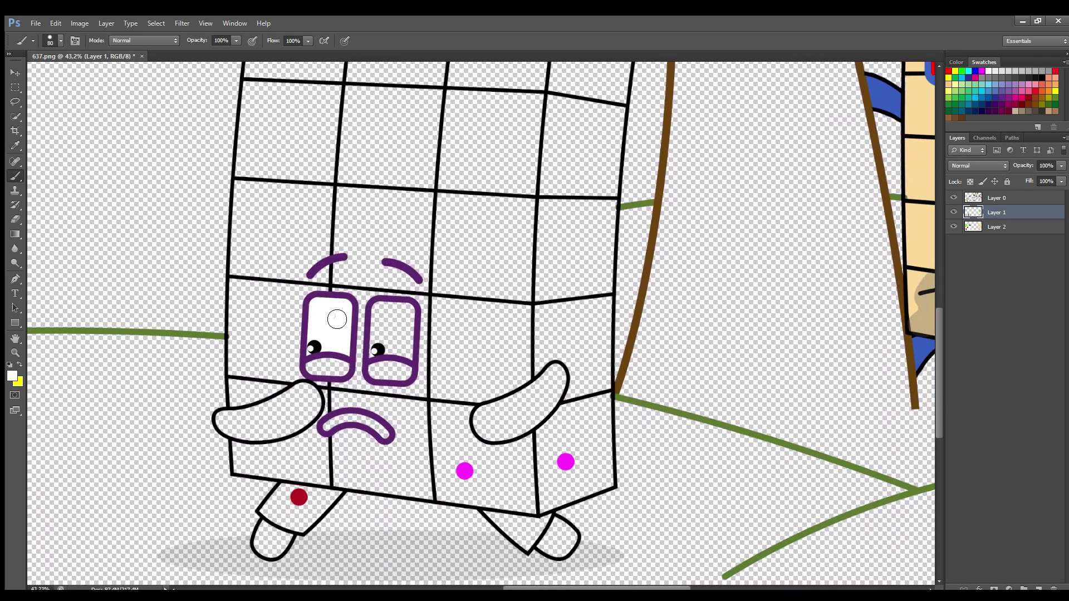
{"action": "mouse_move", "coordinate": [381, 356]}
{"action": "left_mouse_down"}
{"action": "mouse_move", "coordinate": [386, 317]}
{"action": "mouse_move", "coordinate": [413, 329]}
{"action": "mouse_move", "coordinate": [400, 350]}
{"action": "left_mouse_up"}
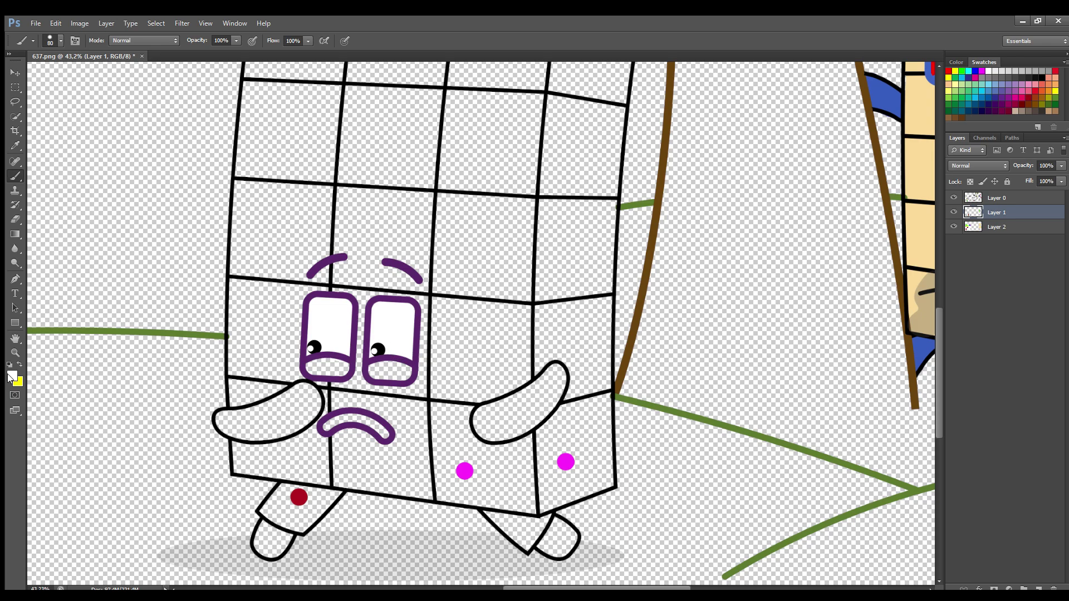
Sample the purple of the eye outline and paint the lower eyelids of both eyes.
{"action": "key", "text": "bracketleft"}
{"action": "left_click", "coordinate": [388, 378], "text": "alt"}
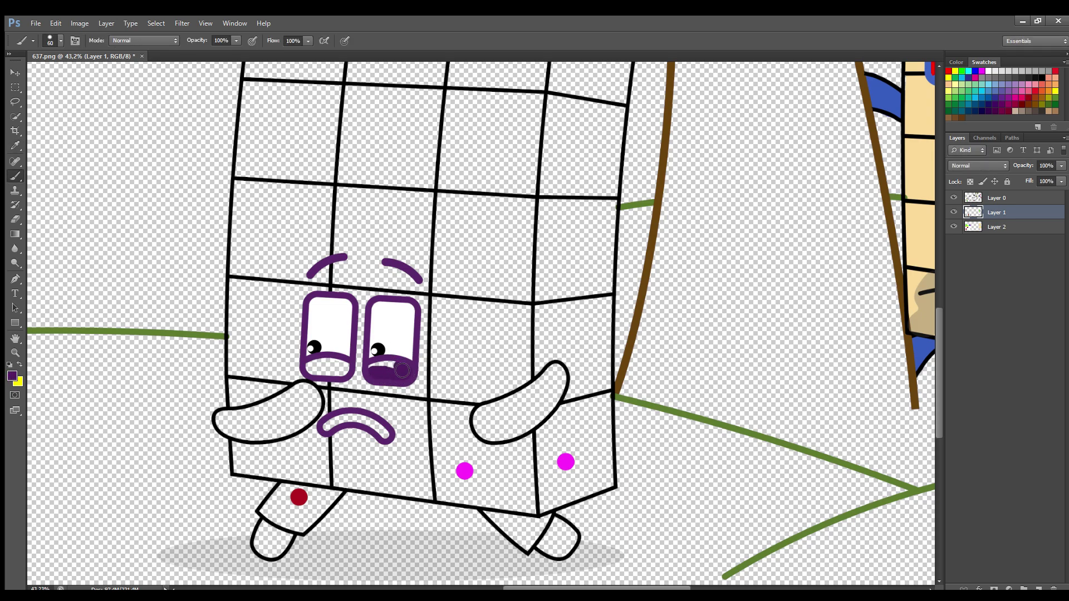
{"action": "left_click_drag", "start_coordinate": [313, 369], "coordinate": [333, 376]}
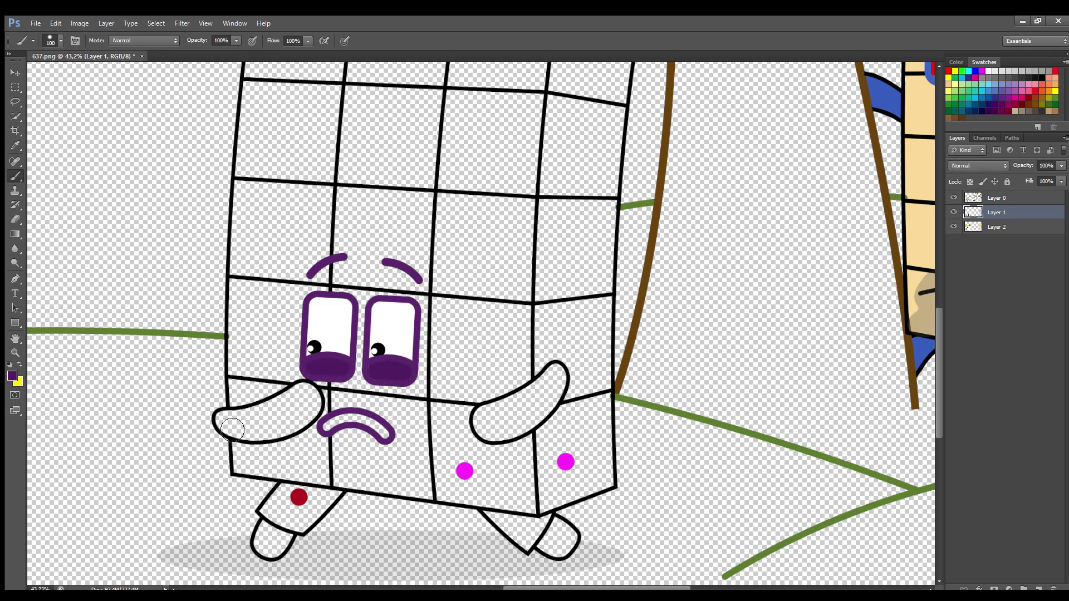
Fill both arms and both feet of the sad character with the same purple.
{"action": "mouse_move", "coordinate": [232, 429]}
{"action": "left_mouse_down"}
{"action": "mouse_move", "coordinate": [291, 424]}
{"action": "mouse_move", "coordinate": [314, 399]}
{"action": "mouse_move", "coordinate": [300, 428]}
{"action": "mouse_move", "coordinate": [281, 437]}
{"action": "mouse_move", "coordinate": [263, 425]}
{"action": "left_mouse_up"}
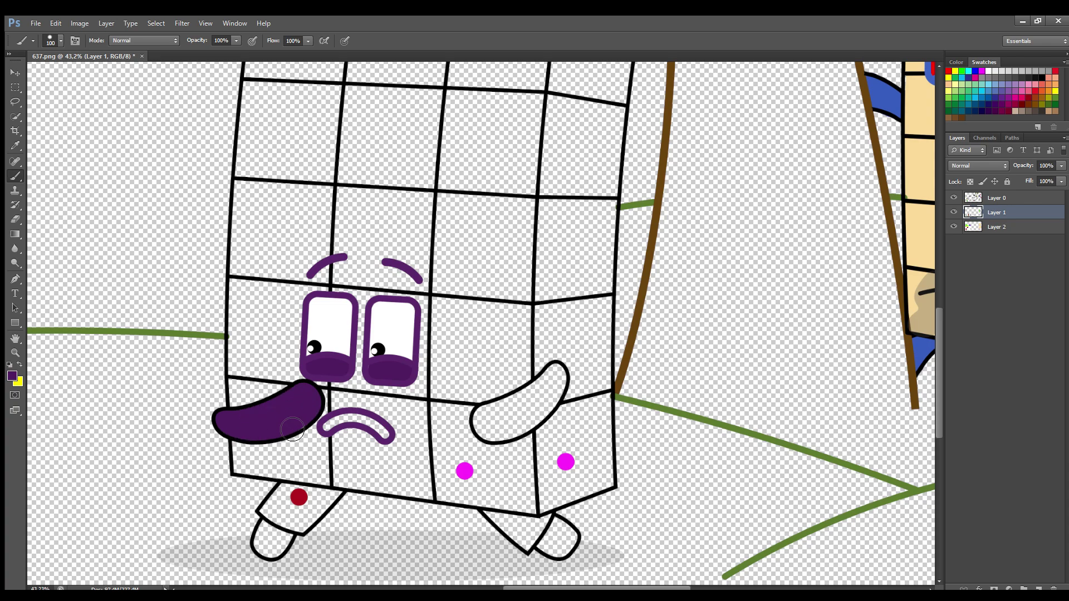
{"action": "mouse_move", "coordinate": [561, 382]}
{"action": "left_mouse_down"}
{"action": "mouse_move", "coordinate": [495, 430]}
{"action": "mouse_move", "coordinate": [555, 394]}
{"action": "mouse_move", "coordinate": [535, 428]}
{"action": "mouse_move", "coordinate": [492, 440]}
{"action": "left_mouse_up"}
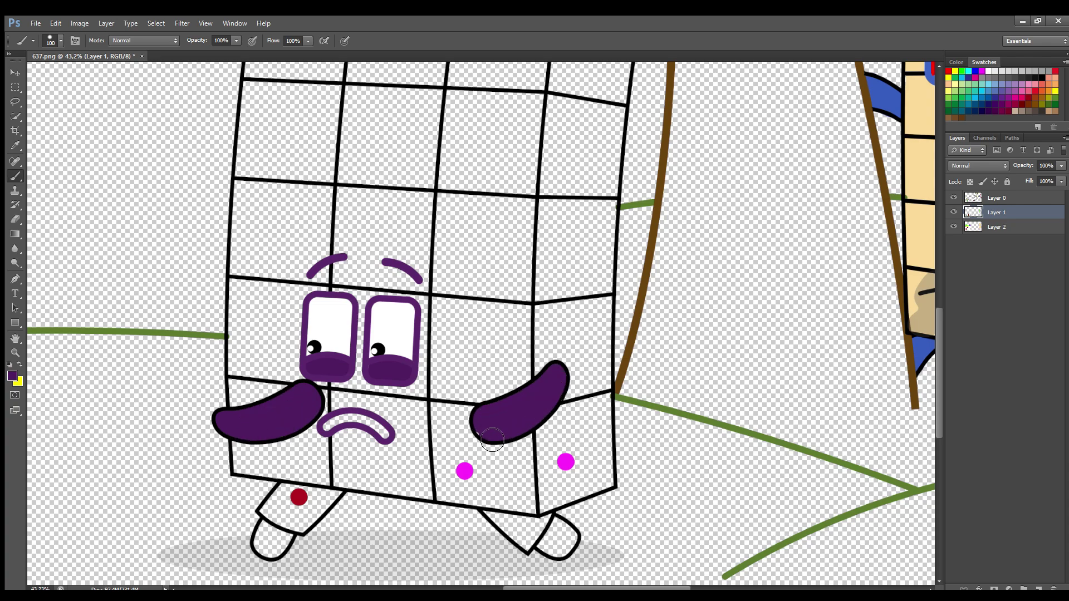
{"action": "mouse_move", "coordinate": [559, 530]}
{"action": "left_mouse_down"}
{"action": "mouse_move", "coordinate": [547, 549]}
{"action": "mouse_move", "coordinate": [569, 536]}
{"action": "left_mouse_up"}
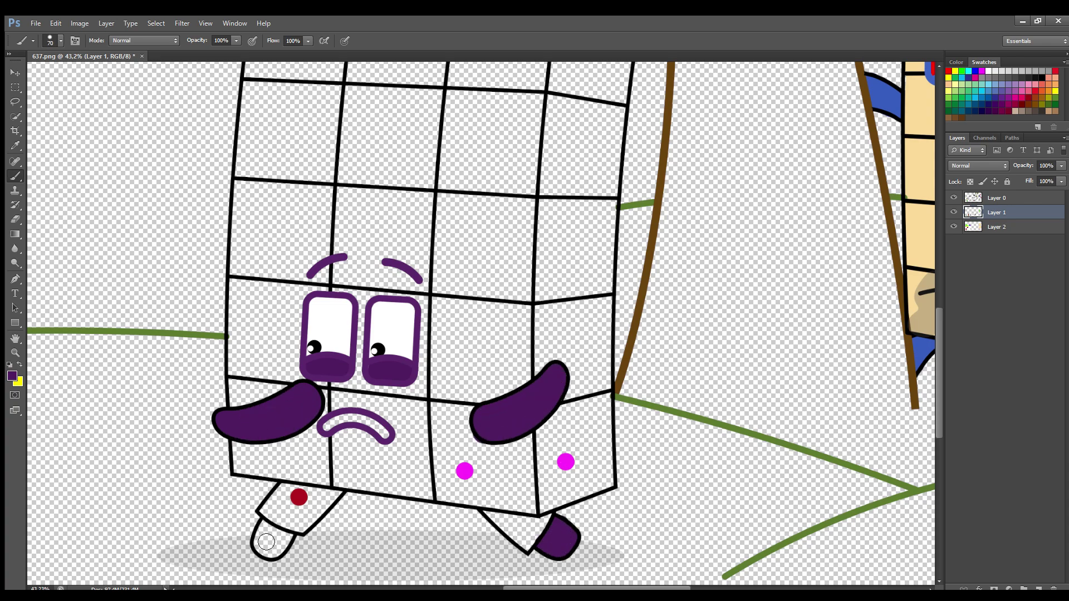
{"action": "left_click_drag", "start_coordinate": [266, 542], "coordinate": [288, 541]}
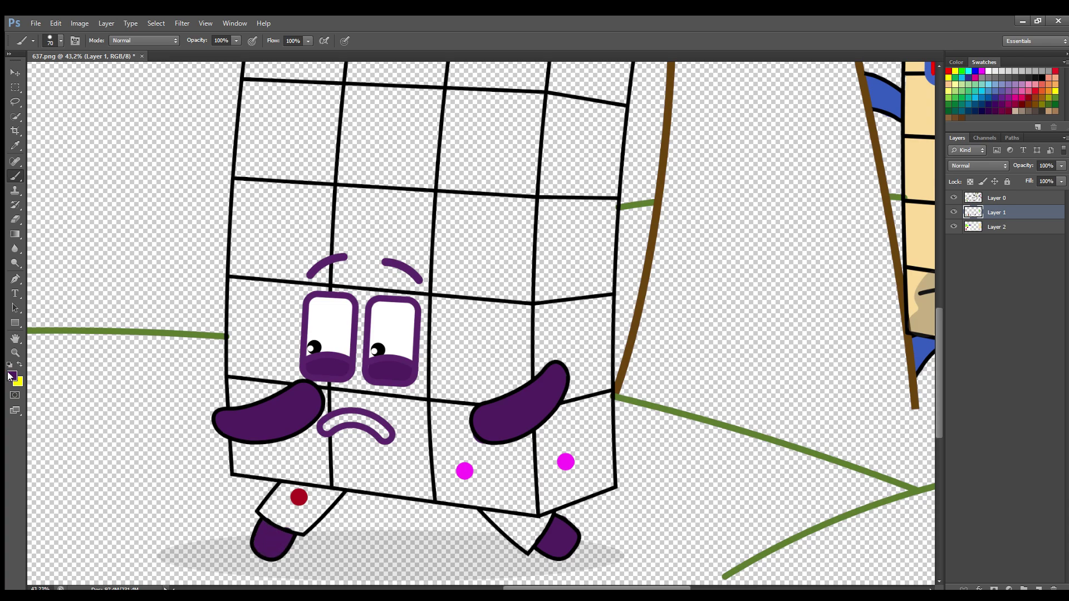
Fill the sad character's upper legs with the sampled dark red and the inside of its mouth with black.
{"action": "left_click", "coordinate": [299, 497], "text": "alt"}
{"action": "mouse_move", "coordinate": [287, 489]}
{"action": "left_mouse_down"}
{"action": "mouse_move", "coordinate": [292, 526]}
{"action": "mouse_move", "coordinate": [308, 530]}
{"action": "mouse_move", "coordinate": [338, 503]}
{"action": "left_mouse_up"}
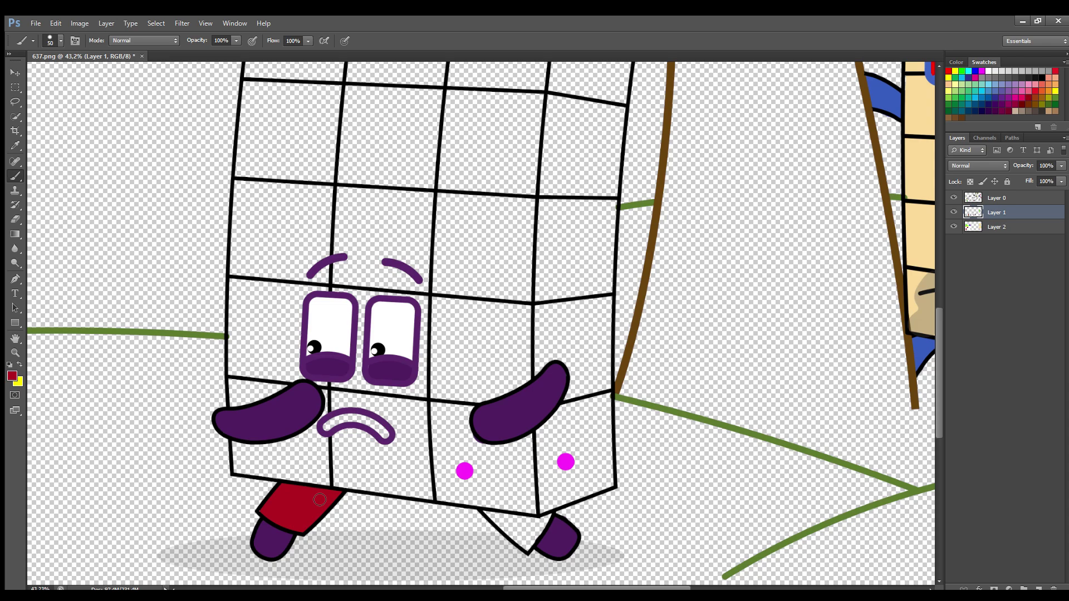
{"action": "mouse_move", "coordinate": [488, 513]}
{"action": "left_mouse_down"}
{"action": "mouse_move", "coordinate": [524, 545]}
{"action": "mouse_move", "coordinate": [546, 518]}
{"action": "mouse_move", "coordinate": [530, 543]}
{"action": "mouse_move", "coordinate": [538, 528]}
{"action": "mouse_move", "coordinate": [507, 521]}
{"action": "mouse_move", "coordinate": [523, 539]}
{"action": "left_mouse_up"}
{"action": "left_click", "coordinate": [329, 418], "text": "alt"}
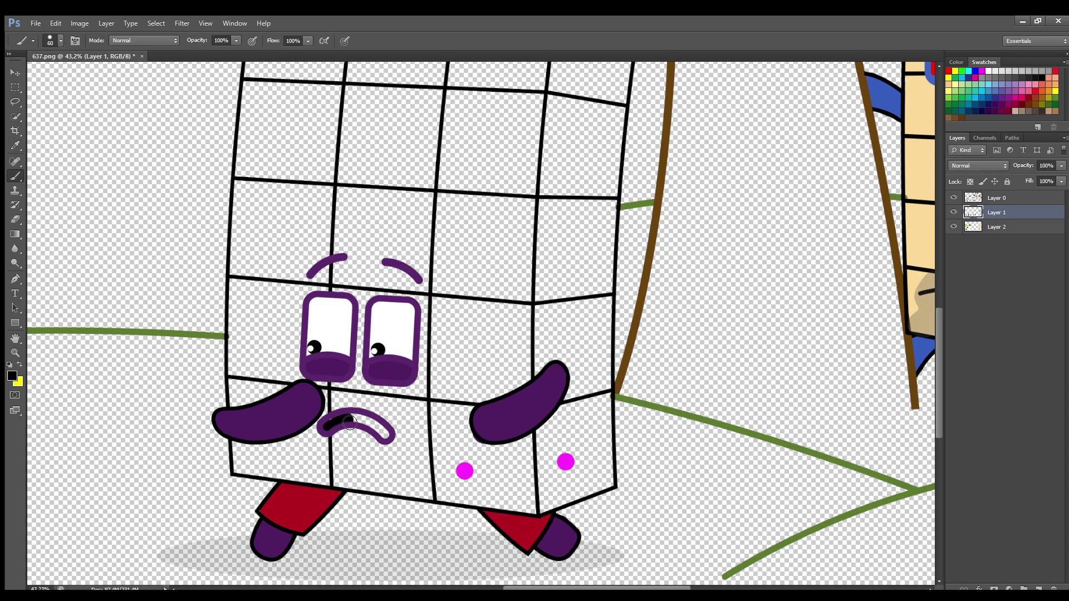
Change the brush color to white and paint the two front block columns above the sad character's face on Layer 2.
{"action": "left_click", "coordinate": [12, 375]}
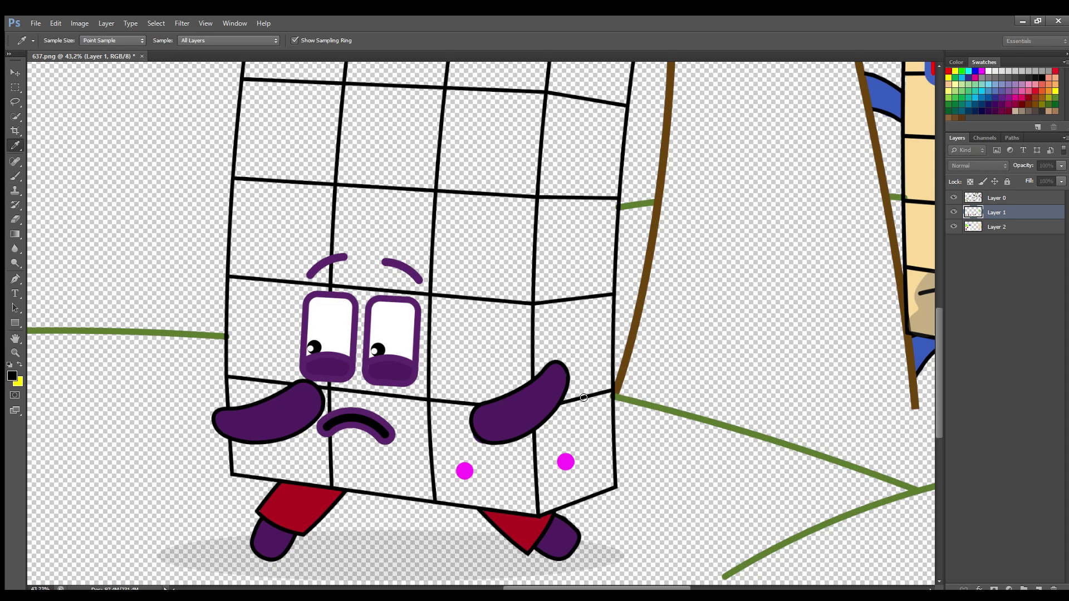
{"action": "key", "text": "Return"}
{"action": "left_click", "coordinate": [1007, 227]}
{"action": "left_click_drag", "start_coordinate": [938, 400], "coordinate": [936, 335]}
{"action": "key", "text": "bracketright"}
{"action": "key", "text": "bracketright"}
{"action": "key", "text": "bracketright"}
{"action": "key", "text": "bracketright"}
{"action": "key", "text": "bracketright"}
{"action": "key", "text": "bracketright"}
{"action": "mouse_move", "coordinate": [284, 161]}
{"action": "left_mouse_down"}
{"action": "mouse_move", "coordinate": [255, 588]}
{"action": "mouse_move", "coordinate": [287, 590]}
{"action": "mouse_move", "coordinate": [411, 591]}
{"action": "mouse_move", "coordinate": [434, 537]}
{"action": "mouse_move", "coordinate": [477, 166]}
{"action": "mouse_move", "coordinate": [331, 171]}
{"action": "mouse_move", "coordinate": [411, 165]}
{"action": "mouse_move", "coordinate": [461, 189]}
{"action": "mouse_move", "coordinate": [437, 381]}
{"action": "mouse_move", "coordinate": [365, 569]}
{"action": "mouse_move", "coordinate": [314, 549]}
{"action": "mouse_move", "coordinate": [352, 224]}
{"action": "mouse_move", "coordinate": [342, 234]}
{"action": "mouse_move", "coordinate": [391, 234]}
{"action": "mouse_move", "coordinate": [358, 501]}
{"action": "left_mouse_up"}
{"action": "key", "text": "bracketright"}
{"action": "key", "text": "bracketright"}
{"action": "key", "text": "bracketright"}
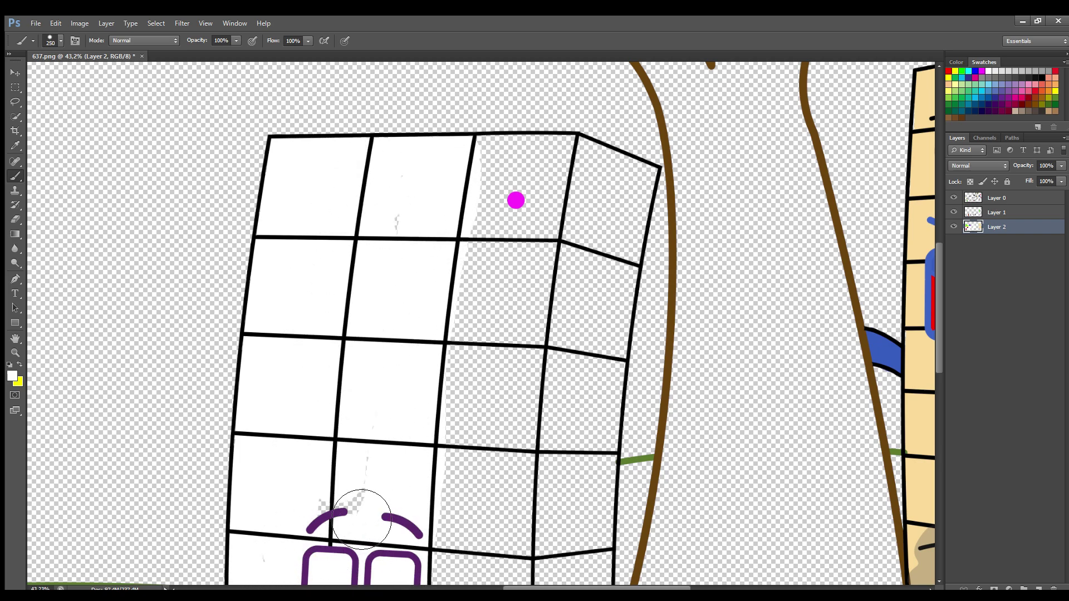
Sample the magenta marker dot and paint the third front column of blocks magenta.
{"action": "left_click", "coordinate": [516, 200], "text": "alt"}
{"action": "key", "text": "bracketleft"}
{"action": "key", "text": "bracketleft"}
{"action": "key", "text": "bracketleft"}
{"action": "key", "text": "bracketleft"}
{"action": "key", "text": "bracketleft"}
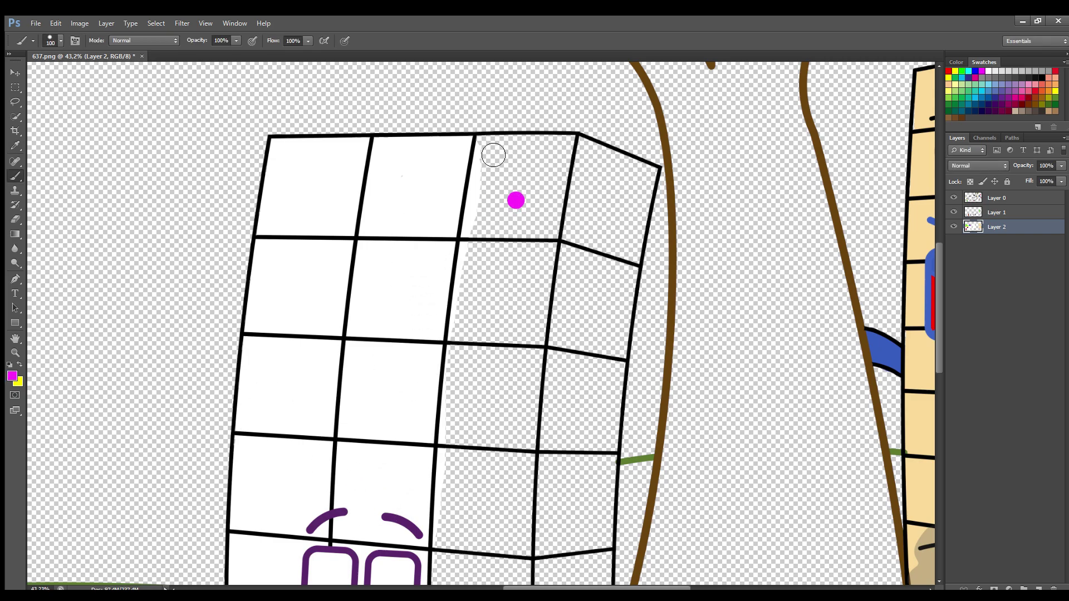
{"action": "mouse_move", "coordinate": [485, 141]}
{"action": "left_mouse_down"}
{"action": "mouse_move", "coordinate": [448, 543]}
{"action": "mouse_move", "coordinate": [451, 557]}
{"action": "mouse_move", "coordinate": [518, 574]}
{"action": "mouse_move", "coordinate": [517, 431]}
{"action": "left_mouse_up"}
{"action": "key", "text": "bracketright"}
{"action": "key", "text": "bracketright"}
{"action": "key", "text": "bracketright"}
{"action": "mouse_move", "coordinate": [518, 557]}
{"action": "left_mouse_down"}
{"action": "mouse_move", "coordinate": [585, 215]}
{"action": "mouse_move", "coordinate": [536, 174]}
{"action": "mouse_move", "coordinate": [503, 167]}
{"action": "mouse_move", "coordinate": [523, 256]}
{"action": "mouse_move", "coordinate": [478, 556]}
{"action": "mouse_move", "coordinate": [528, 195]}
{"action": "mouse_move", "coordinate": [476, 334]}
{"action": "left_mouse_up"}
Paint the side column of the sad character red, down to the bottom row of blocks.
{"action": "key", "text": "i"}
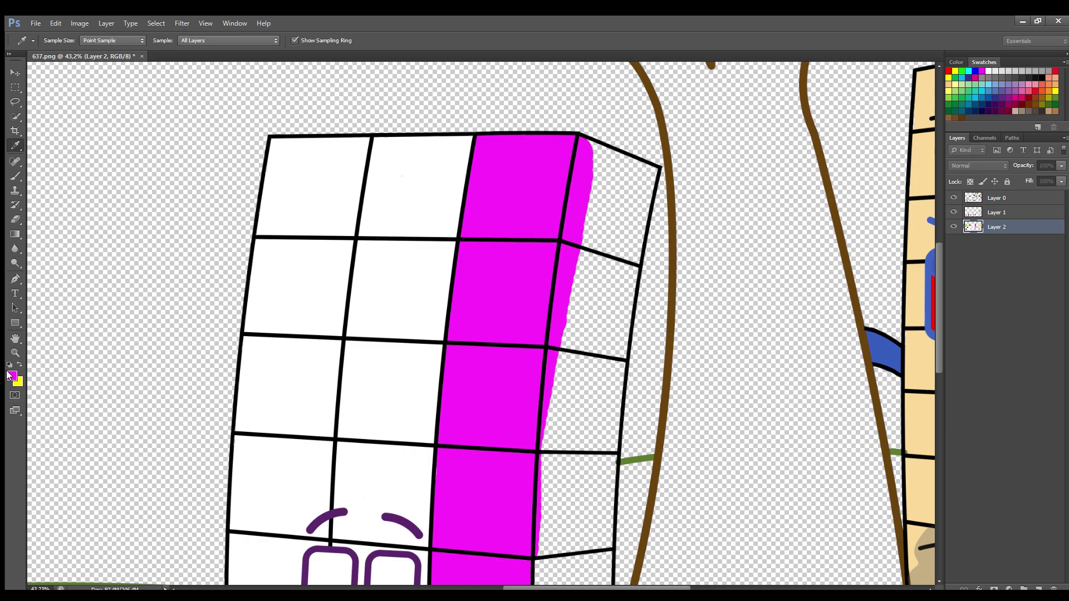
{"action": "key", "text": "b"}
{"action": "mouse_move", "coordinate": [586, 142]}
{"action": "left_mouse_down"}
{"action": "mouse_move", "coordinate": [590, 203]}
{"action": "mouse_move", "coordinate": [548, 479]}
{"action": "mouse_move", "coordinate": [551, 579]}
{"action": "mouse_move", "coordinate": [609, 537]}
{"action": "mouse_move", "coordinate": [635, 186]}
{"action": "mouse_move", "coordinate": [650, 173]}
{"action": "mouse_move", "coordinate": [591, 146]}
{"action": "left_mouse_up"}
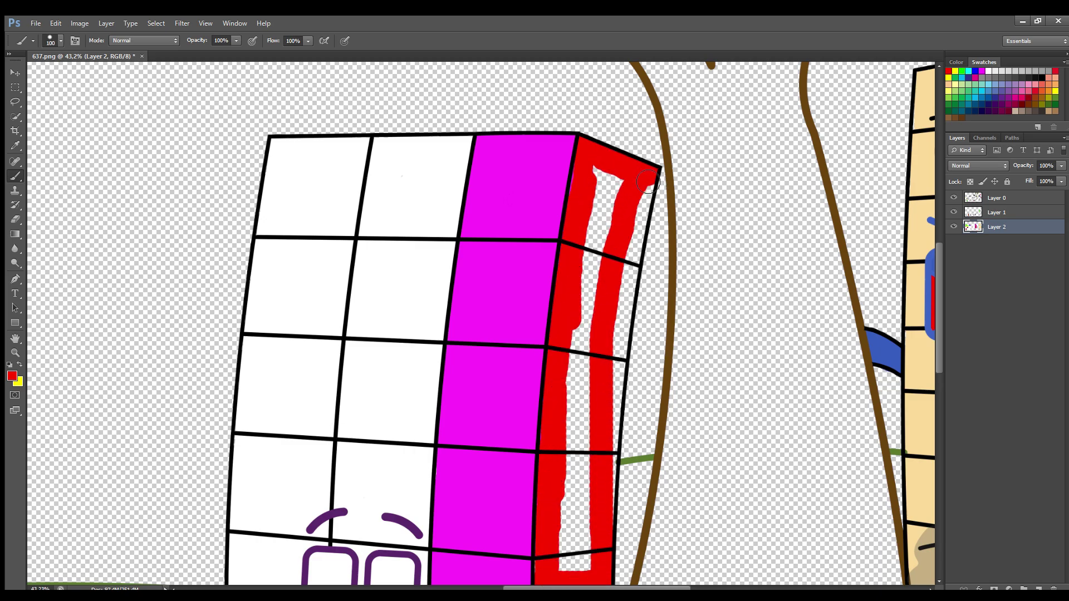
{"action": "key", "text": "bracketright"}
{"action": "key", "text": "bracketright"}
{"action": "mouse_move", "coordinate": [651, 189]}
{"action": "left_mouse_down"}
{"action": "mouse_move", "coordinate": [635, 382]}
{"action": "mouse_move", "coordinate": [640, 291]}
{"action": "mouse_move", "coordinate": [626, 354]}
{"action": "mouse_move", "coordinate": [618, 537]}
{"action": "mouse_move", "coordinate": [576, 554]}
{"action": "mouse_move", "coordinate": [607, 186]}
{"action": "left_mouse_up"}
{"action": "left_click_drag", "start_coordinate": [940, 348], "coordinate": [940, 399]}
{"action": "mouse_move", "coordinate": [551, 392]}
{"action": "left_mouse_down"}
{"action": "mouse_move", "coordinate": [569, 453]}
{"action": "mouse_move", "coordinate": [610, 450]}
{"action": "mouse_move", "coordinate": [599, 409]}
{"action": "mouse_move", "coordinate": [579, 410]}
{"action": "left_mouse_up"}
Sample the magenta again, finish the third column and paint the whole bottom row of blocks magenta.
{"action": "left_click", "coordinate": [451, 379], "text": "alt"}
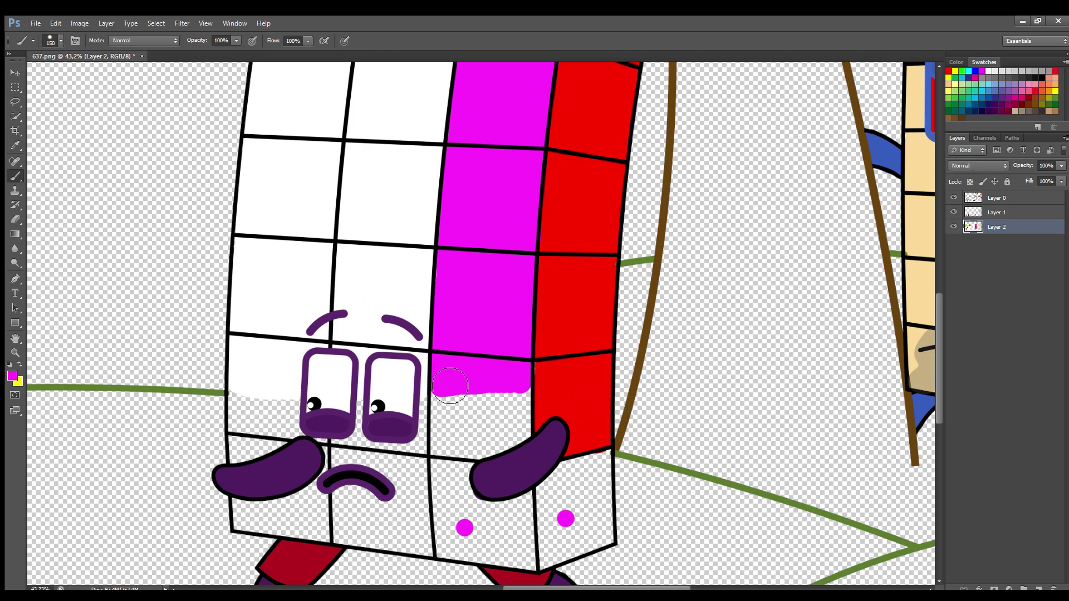
{"action": "mouse_move", "coordinate": [454, 409]}
{"action": "left_mouse_down"}
{"action": "mouse_move", "coordinate": [459, 487]}
{"action": "mouse_move", "coordinate": [294, 480]}
{"action": "mouse_move", "coordinate": [432, 477]}
{"action": "mouse_move", "coordinate": [240, 446]}
{"action": "left_mouse_up"}
{"action": "key", "text": "bracketleft"}
{"action": "key", "text": "bracketleft"}
{"action": "key", "text": "bracketleft"}
{"action": "key", "text": "bracketleft"}
{"action": "mouse_move", "coordinate": [245, 507]}
{"action": "left_mouse_down"}
{"action": "mouse_move", "coordinate": [509, 563]}
{"action": "mouse_move", "coordinate": [604, 537]}
{"action": "mouse_move", "coordinate": [606, 470]}
{"action": "mouse_move", "coordinate": [548, 476]}
{"action": "left_mouse_up"}
{"action": "key", "text": "bracketright"}
{"action": "key", "text": "bracketright"}
{"action": "key", "text": "bracketright"}
{"action": "key", "text": "bracketright"}
{"action": "mouse_move", "coordinate": [621, 491]}
{"action": "left_mouse_down"}
{"action": "mouse_move", "coordinate": [562, 567]}
{"action": "mouse_move", "coordinate": [557, 490]}
{"action": "mouse_move", "coordinate": [490, 440]}
{"action": "mouse_move", "coordinate": [527, 401]}
{"action": "mouse_move", "coordinate": [468, 515]}
{"action": "mouse_move", "coordinate": [278, 506]}
{"action": "mouse_move", "coordinate": [268, 523]}
{"action": "left_mouse_up"}
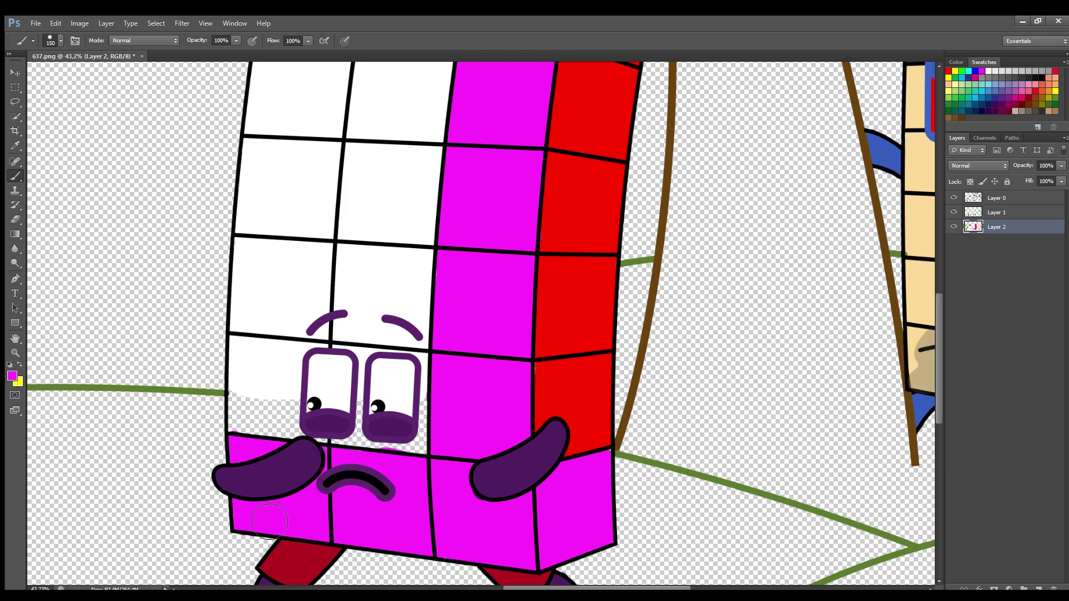
{"action": "left_click", "coordinate": [35, 359]}
{"action": "key", "text": "ctrl+z"}
Sample white and paint the unfilled parts of the blocks around the sad character's eyes.
{"action": "left_click", "coordinate": [262, 367], "text": "alt"}
{"action": "key", "text": "bracketleft"}
{"action": "key", "text": "bracketleft"}
{"action": "key", "text": "bracketleft"}
{"action": "mouse_move", "coordinate": [246, 399]}
{"action": "left_mouse_down"}
{"action": "mouse_move", "coordinate": [243, 429]}
{"action": "mouse_move", "coordinate": [381, 444]}
{"action": "mouse_move", "coordinate": [257, 418]}
{"action": "left_mouse_up"}
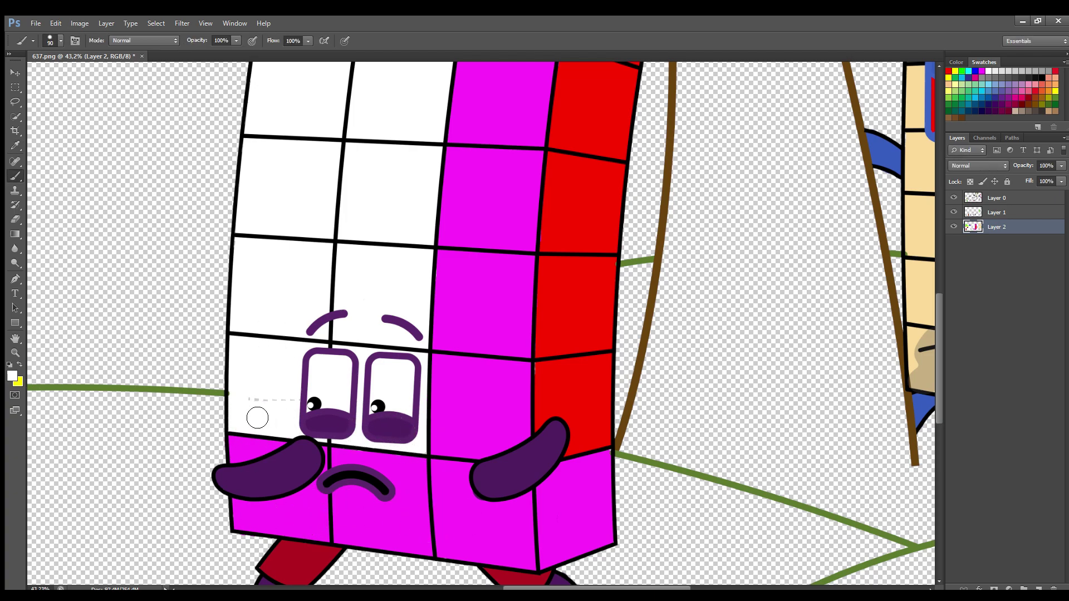
On Layer 1, choose a leafy green and paint a band along the inner outline of the tree's foliage.
{"action": "key", "text": "alt+bracketright"}
{"action": "scroll", "coordinate": [451, 418], "scroll_direction": "down", "scroll_amount": 8}
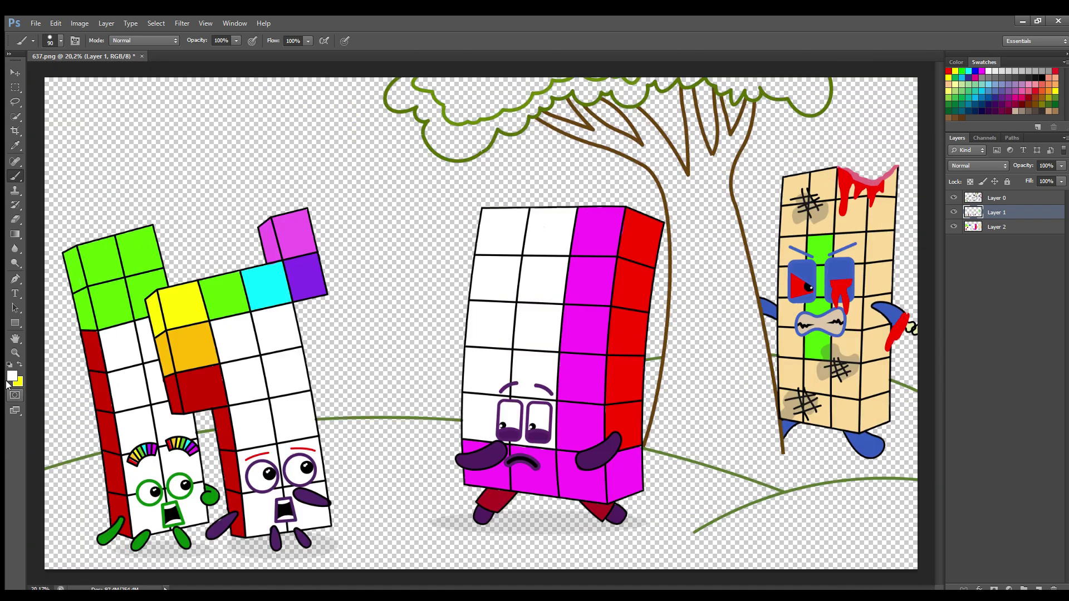
{"action": "left_click", "coordinate": [463, 124], "text": "alt"}
{"action": "mouse_move", "coordinate": [426, 85]}
{"action": "left_mouse_down"}
{"action": "mouse_move", "coordinate": [456, 117]}
{"action": "mouse_move", "coordinate": [475, 119]}
{"action": "mouse_move", "coordinate": [553, 80]}
{"action": "left_mouse_up"}
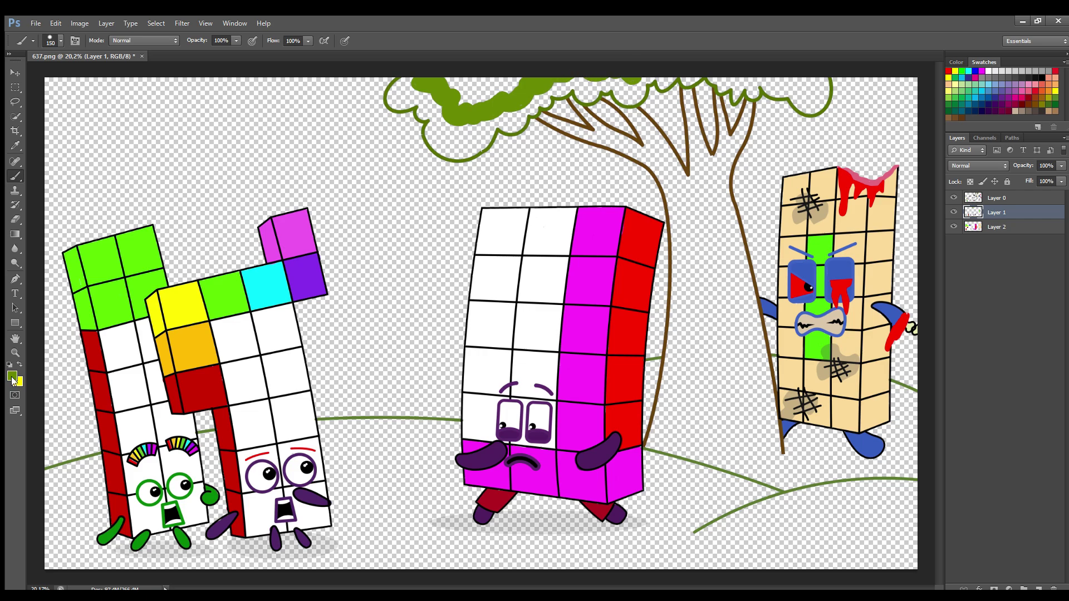
{"action": "key", "text": "bracketleft"}
{"action": "key", "text": "bracketleft"}
{"action": "key", "text": "bracketleft"}
{"action": "key", "text": "bracketleft"}
{"action": "left_click", "coordinate": [550, 118], "text": "alt"}
{"action": "left_click", "coordinate": [13, 218]}
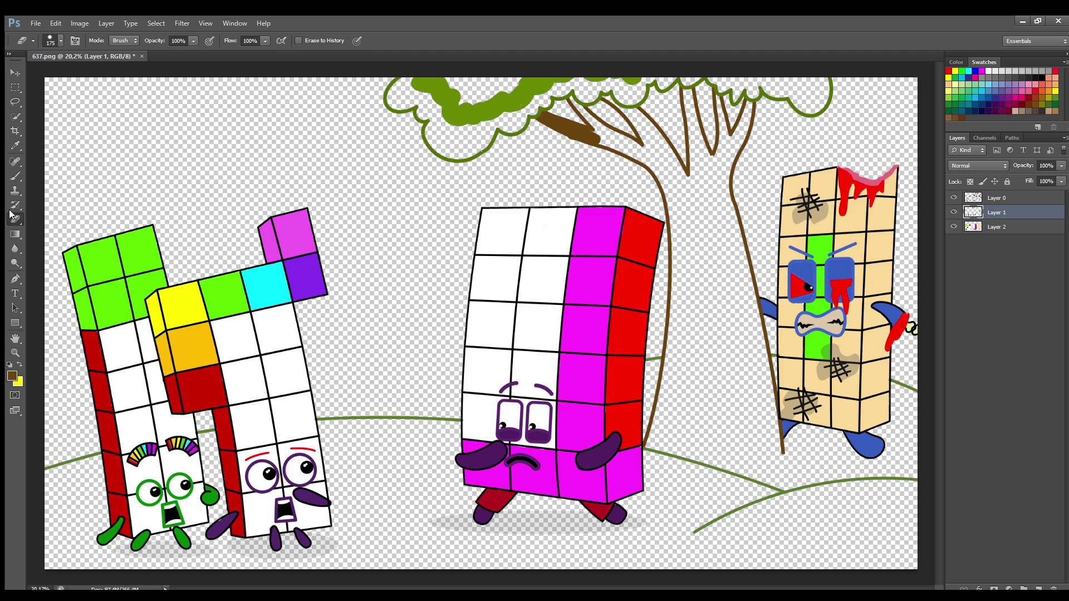
{"action": "key", "text": "ctrl+z"}
Add a new layer beneath Layer 2 and choose a grass green for the brush.
{"action": "left_click", "coordinate": [1008, 227]}
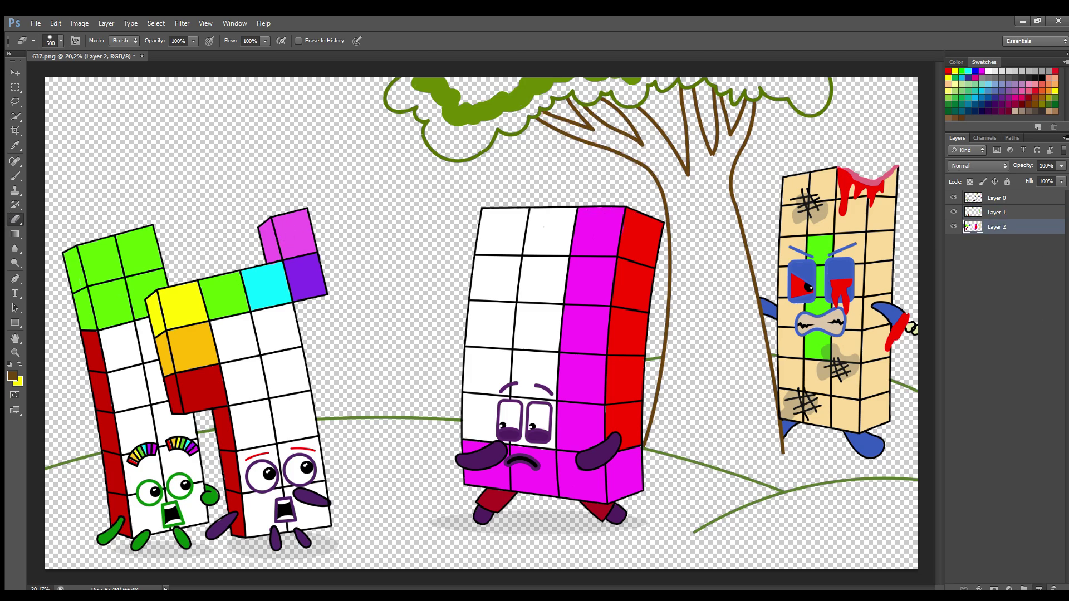
{"action": "left_click", "coordinate": [1038, 588]}
{"action": "key", "text": "i"}
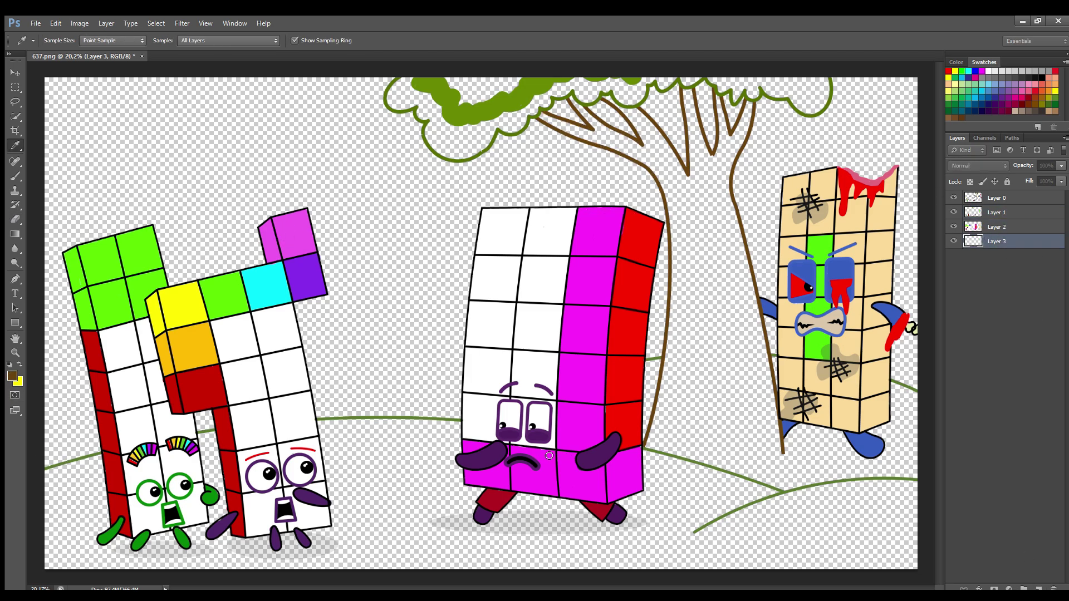
{"action": "left_click", "coordinate": [389, 418]}
{"action": "key", "text": "e"}
{"action": "left_click", "coordinate": [15, 176]}
Paint the foreground hills and ground grass green with an enlarged brush, up to the hill outlines.
{"action": "key", "text": "bracketright"}
{"action": "key", "text": "bracketright"}
{"action": "key", "text": "bracketright"}
{"action": "key", "text": "bracketright"}
{"action": "key", "text": "bracketright"}
{"action": "key", "text": "bracketright"}
{"action": "mouse_move", "coordinate": [53, 479]}
{"action": "left_mouse_down"}
{"action": "mouse_move", "coordinate": [62, 514]}
{"action": "mouse_move", "coordinate": [117, 557]}
{"action": "mouse_move", "coordinate": [902, 556]}
{"action": "mouse_move", "coordinate": [915, 507]}
{"action": "mouse_move", "coordinate": [702, 535]}
{"action": "mouse_move", "coordinate": [863, 518]}
{"action": "mouse_move", "coordinate": [857, 534]}
{"action": "mouse_move", "coordinate": [742, 527]}
{"action": "mouse_move", "coordinate": [679, 499]}
{"action": "mouse_move", "coordinate": [730, 491]}
{"action": "mouse_move", "coordinate": [677, 533]}
{"action": "mouse_move", "coordinate": [488, 572]}
{"action": "mouse_move", "coordinate": [100, 534]}
{"action": "mouse_move", "coordinate": [334, 478]}
{"action": "mouse_move", "coordinate": [490, 481]}
{"action": "mouse_move", "coordinate": [445, 454]}
{"action": "mouse_move", "coordinate": [426, 482]}
{"action": "mouse_move", "coordinate": [345, 489]}
{"action": "mouse_move", "coordinate": [479, 495]}
{"action": "left_mouse_up"}
{"action": "key", "text": "bracketright"}
{"action": "key", "text": "bracketright"}
{"action": "key", "text": "bracketright"}
{"action": "key", "text": "bracketright"}
{"action": "key", "text": "bracketright"}
{"action": "key", "text": "e"}
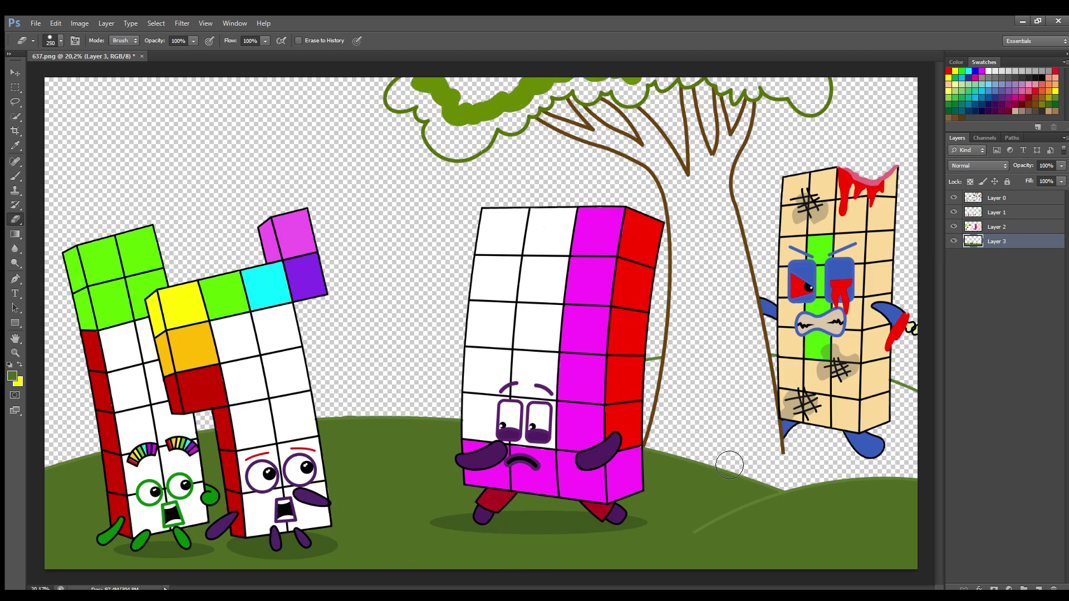
Add a new layer beneath the ground and paint dark green bushes along the horizon behind the characters.
{"action": "key", "text": "ctrl+shift+alt+n"}
{"action": "key", "text": "i"}
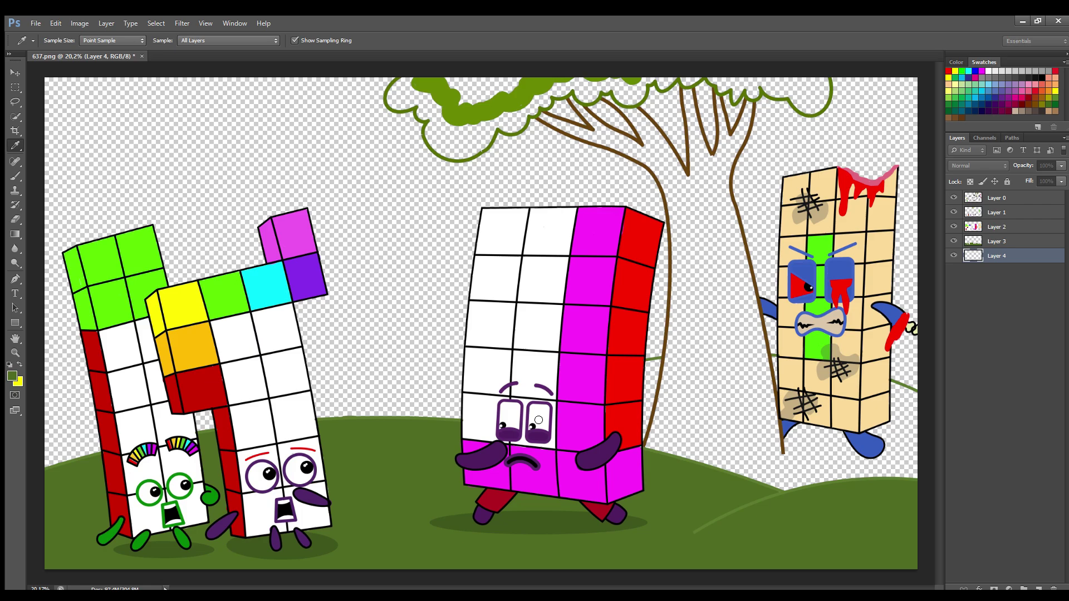
{"action": "key", "text": "e"}
{"action": "key", "text": "b"}
{"action": "mouse_move", "coordinate": [53, 427]}
{"action": "left_mouse_down"}
{"action": "mouse_move", "coordinate": [66, 473]}
{"action": "mouse_move", "coordinate": [103, 457]}
{"action": "left_mouse_up"}
{"action": "mouse_move", "coordinate": [312, 425]}
{"action": "left_mouse_down"}
{"action": "mouse_move", "coordinate": [339, 410]}
{"action": "mouse_move", "coordinate": [352, 424]}
{"action": "mouse_move", "coordinate": [397, 428]}
{"action": "mouse_move", "coordinate": [456, 423]}
{"action": "mouse_move", "coordinate": [473, 406]}
{"action": "left_mouse_up"}
{"action": "mouse_move", "coordinate": [636, 412]}
{"action": "left_mouse_down"}
{"action": "mouse_move", "coordinate": [666, 452]}
{"action": "mouse_move", "coordinate": [713, 454]}
{"action": "mouse_move", "coordinate": [660, 412]}
{"action": "mouse_move", "coordinate": [722, 462]}
{"action": "mouse_move", "coordinate": [904, 479]}
{"action": "mouse_move", "coordinate": [921, 451]}
{"action": "mouse_move", "coordinate": [916, 420]}
{"action": "left_mouse_up"}
Choose a slightly lighter dark green and shade the lower parts of the bushes on Layer 4.
{"action": "left_click", "coordinate": [1005, 196]}
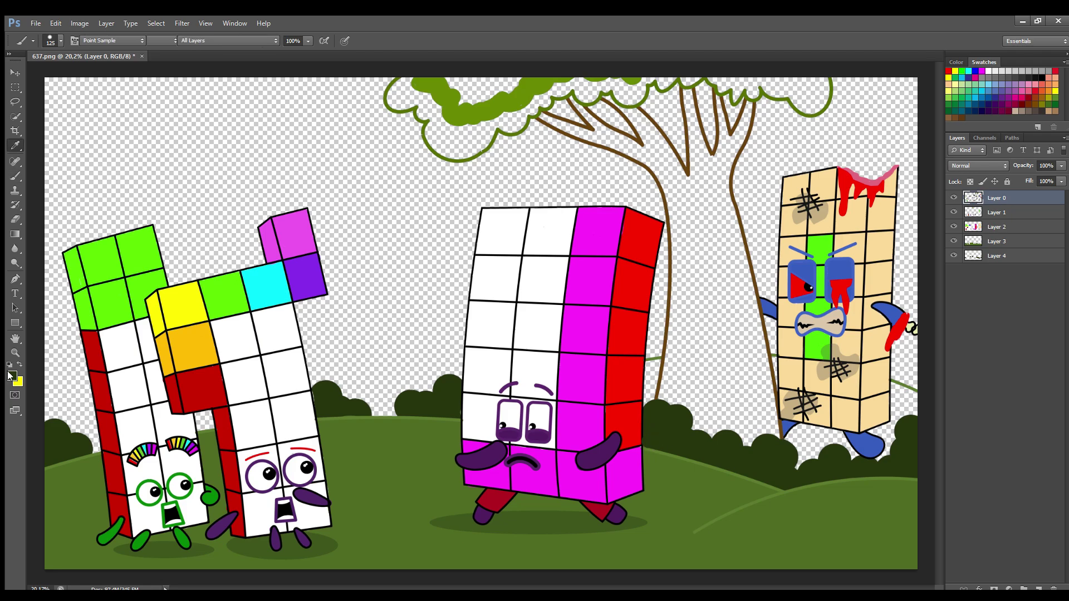
{"action": "left_click", "coordinate": [551, 519], "text": "alt"}
{"action": "left_click", "coordinate": [1039, 240]}
{"action": "key", "text": "]"}
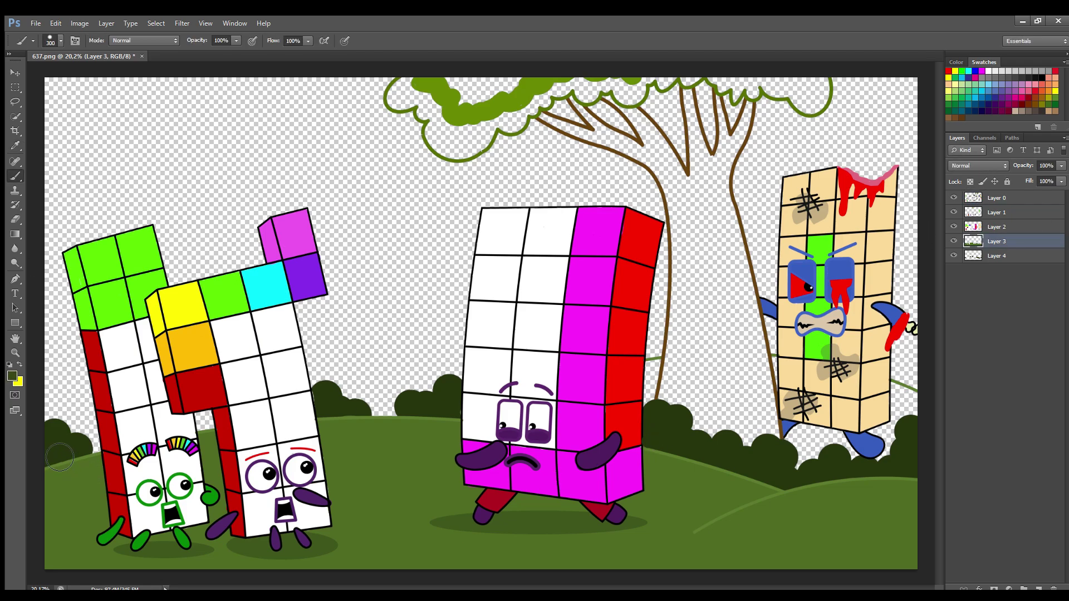
{"action": "left_click", "coordinate": [818, 217], "text": "ctrl"}
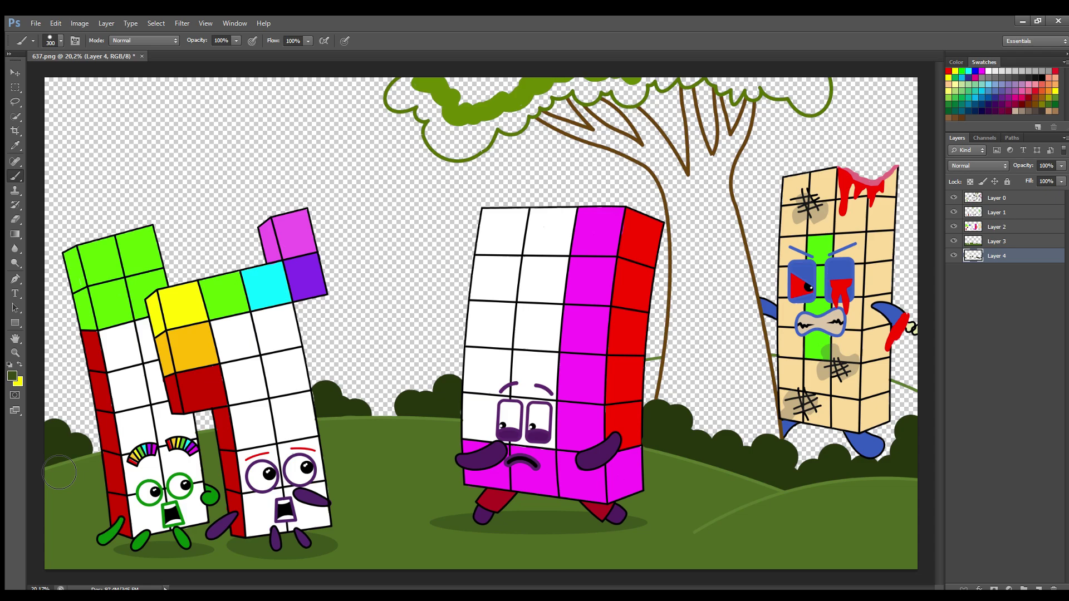
{"action": "key", "text": "bracketleft"}
{"action": "key", "text": "bracketleft"}
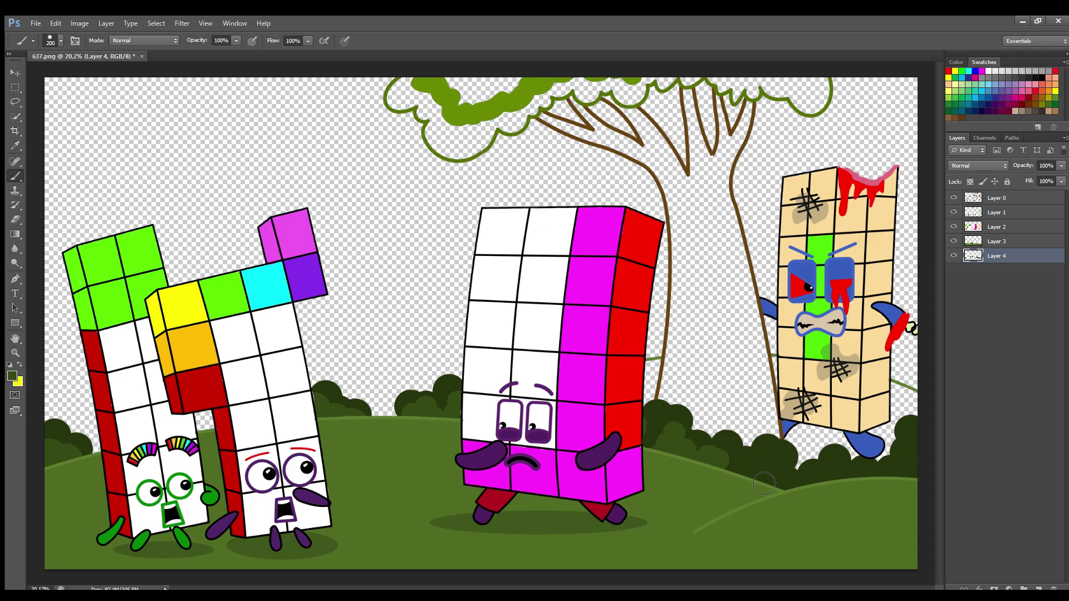
{"action": "left_click_drag", "start_coordinate": [763, 483], "coordinate": [764, 480]}
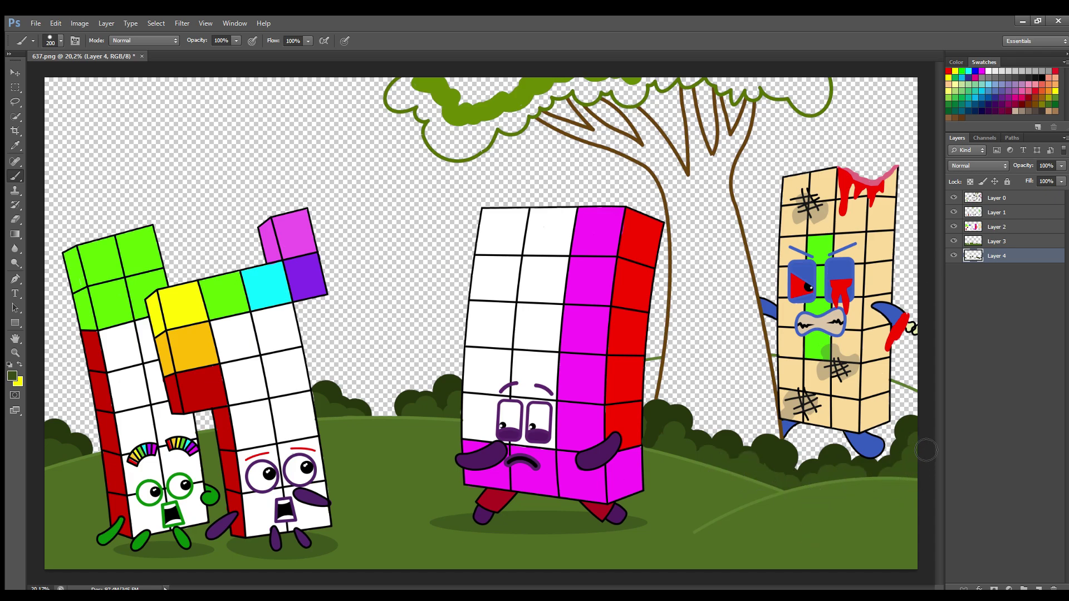
Add a new layer beneath the bushes and paint the distant hills green beside the tree trunk and behind the beige character.
{"action": "left_click", "coordinate": [1000, 199]}
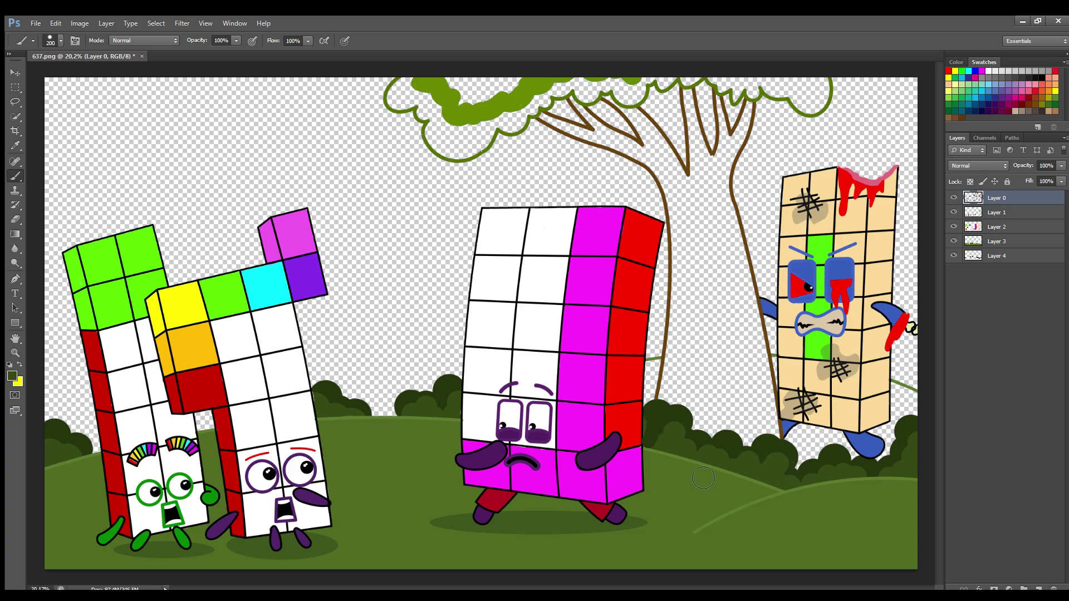
{"action": "left_click", "coordinate": [1013, 254]}
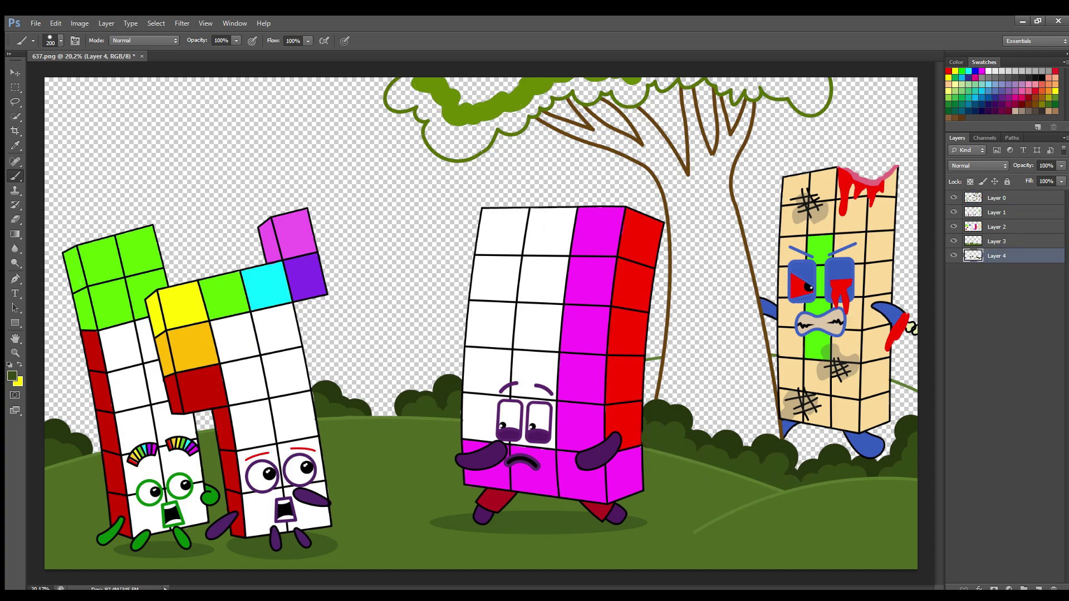
{"action": "left_click", "coordinate": [1038, 588]}
{"action": "left_click_drag", "start_coordinate": [982, 260], "coordinate": [1000, 298]}
{"action": "left_click", "coordinate": [12, 375]}
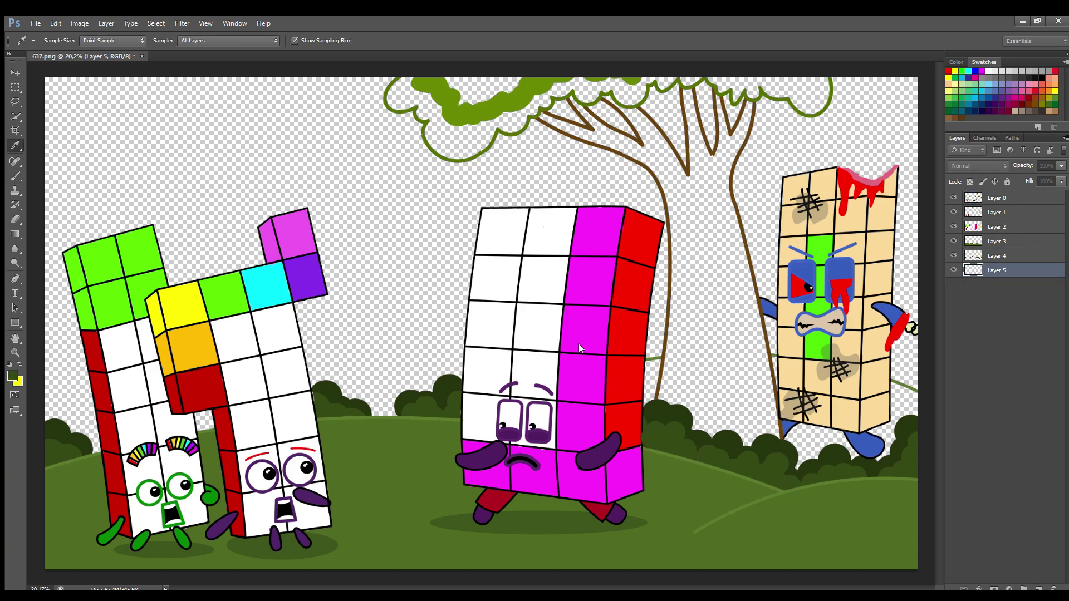
{"action": "left_click", "coordinate": [900, 384]}
{"action": "key", "text": "b"}
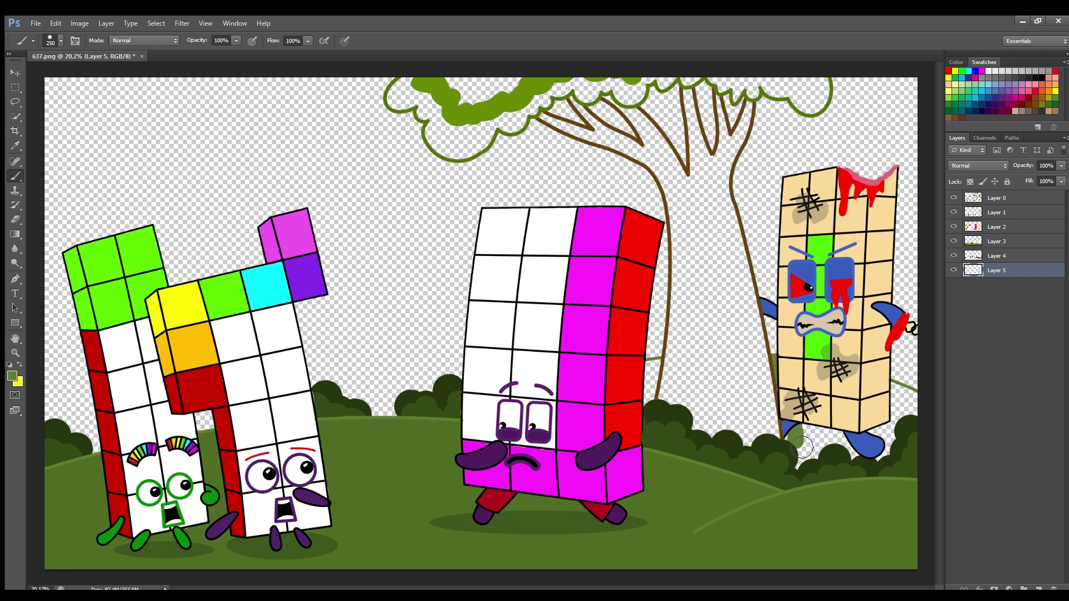
{"action": "mouse_move", "coordinate": [802, 447]}
{"action": "left_mouse_down"}
{"action": "mouse_move", "coordinate": [902, 429]}
{"action": "mouse_move", "coordinate": [918, 404]}
{"action": "mouse_move", "coordinate": [899, 442]}
{"action": "left_mouse_up"}
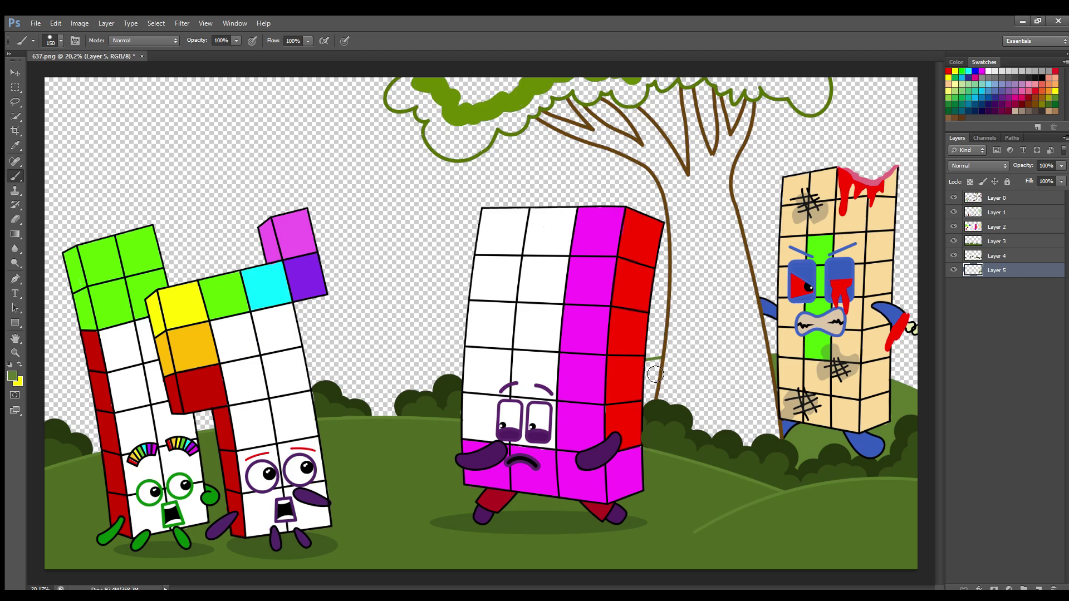
{"action": "left_click_drag", "start_coordinate": [655, 374], "coordinate": [651, 380]}
{"action": "key", "text": "e"}
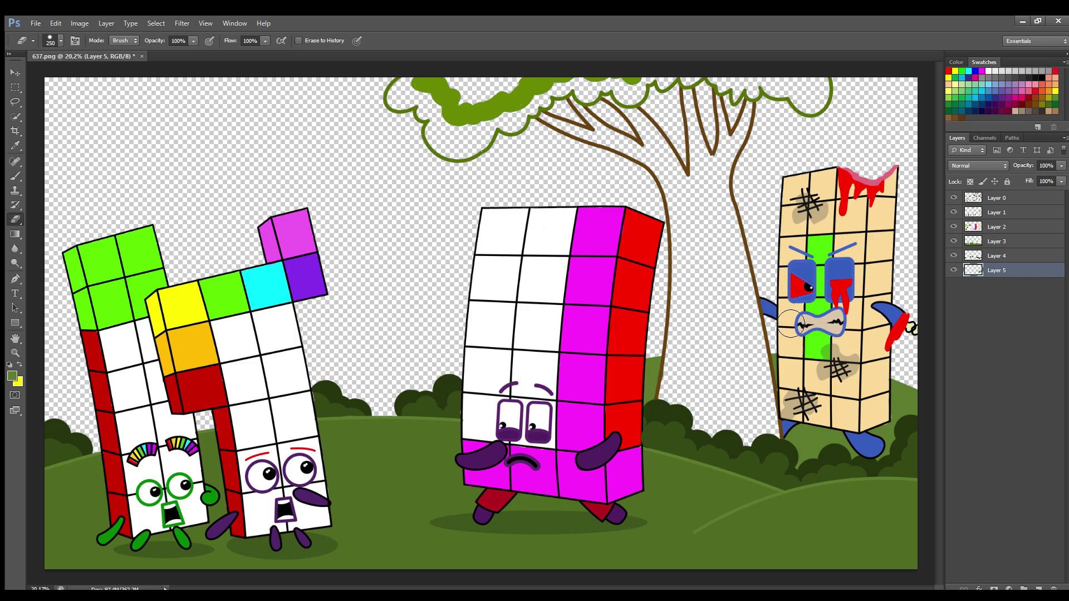
Sample the light foliage green and fill in the tree's inner foliage patch on Layer 2.
{"action": "key", "text": "i"}
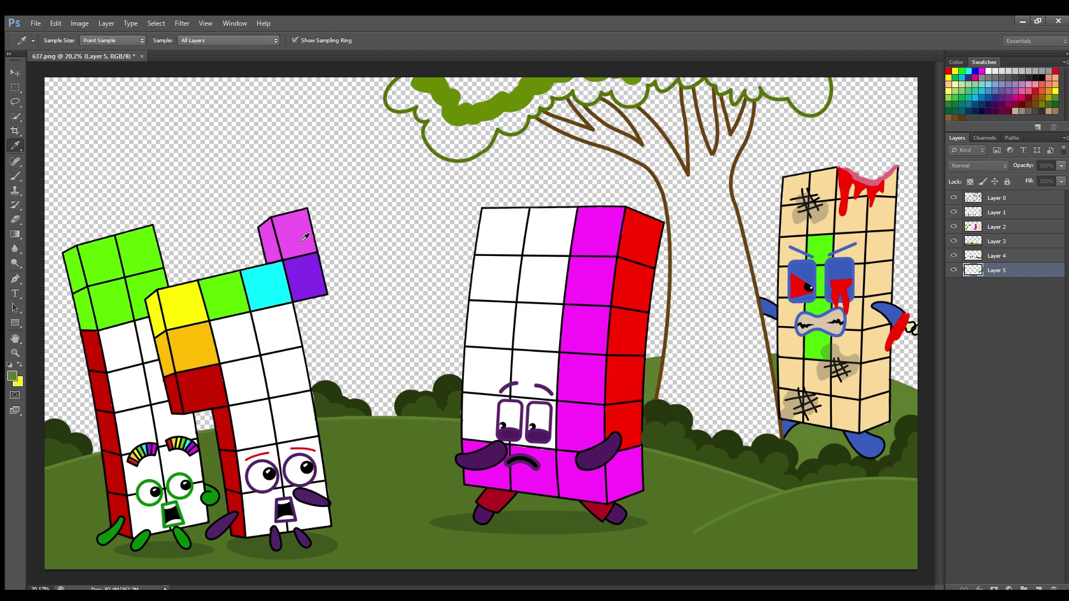
{"action": "left_click", "coordinate": [462, 113]}
{"action": "left_click", "coordinate": [1045, 200]}
{"action": "left_click", "coordinate": [990, 241]}
{"action": "left_click", "coordinate": [462, 106], "text": "alt"}
{"action": "left_click_drag", "start_coordinate": [455, 89], "coordinate": [532, 74]}
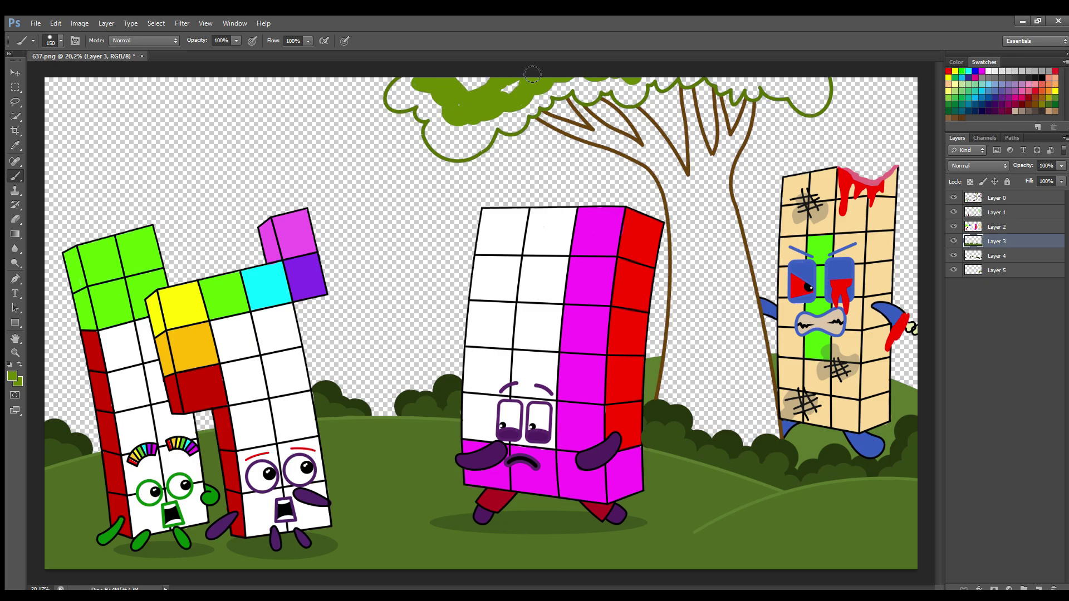
{"action": "left_click", "coordinate": [994, 227]}
{"action": "left_click_drag", "start_coordinate": [481, 111], "coordinate": [509, 92]}
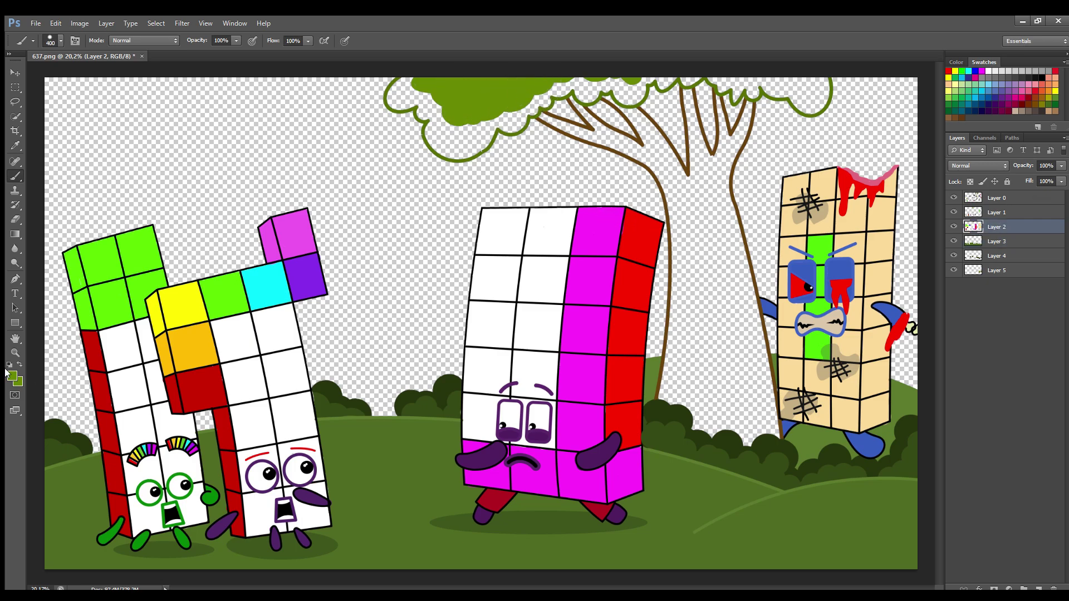
Choose the darker foliage green and paint the outer leaves across the left and middle of the treetop.
{"action": "left_click", "coordinate": [460, 160], "text": "alt"}
{"action": "key", "text": "["}
{"action": "key", "text": "["}
{"action": "key", "text": "["}
{"action": "left_click_drag", "start_coordinate": [405, 84], "coordinate": [412, 94]}
{"action": "mouse_move", "coordinate": [427, 103]}
{"action": "left_mouse_down"}
{"action": "mouse_move", "coordinate": [467, 159]}
{"action": "mouse_move", "coordinate": [483, 140]}
{"action": "mouse_move", "coordinate": [456, 148]}
{"action": "mouse_move", "coordinate": [486, 147]}
{"action": "mouse_move", "coordinate": [460, 158]}
{"action": "mouse_move", "coordinate": [493, 125]}
{"action": "mouse_move", "coordinate": [549, 128]}
{"action": "mouse_move", "coordinate": [534, 116]}
{"action": "mouse_move", "coordinate": [555, 93]}
{"action": "mouse_move", "coordinate": [629, 99]}
{"action": "left_mouse_up"}
{"action": "key", "text": "bracketleft"}
{"action": "key", "text": "bracketleft"}
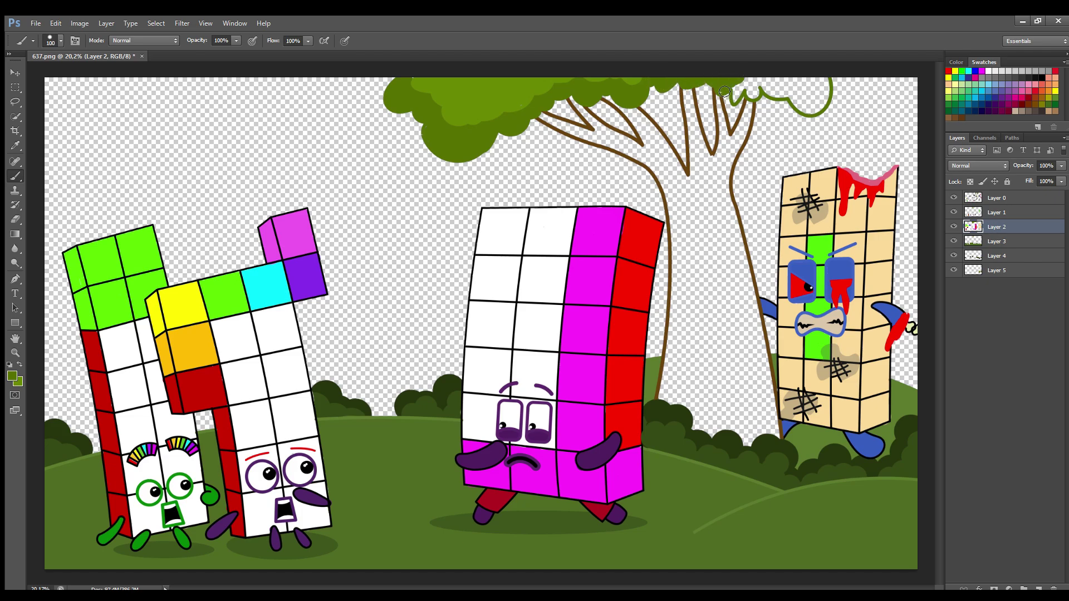
Enlarge the brush and fill the right end of the treetop with the darker foliage green.
{"action": "key", "text": "bracketright"}
{"action": "key", "text": "bracketright"}
{"action": "key", "text": "bracketright"}
{"action": "key", "text": "bracketright"}
{"action": "key", "text": "bracketright"}
{"action": "mouse_move", "coordinate": [750, 91]}
{"action": "left_mouse_down"}
{"action": "mouse_move", "coordinate": [774, 84]}
{"action": "mouse_move", "coordinate": [821, 109]}
{"action": "mouse_move", "coordinate": [828, 99]}
{"action": "mouse_move", "coordinate": [785, 78]}
{"action": "left_mouse_up"}
Choose the trunk outline's brown and paint the long left branch and the trunk on Layer 4.
{"action": "left_click", "coordinate": [1001, 255]}
{"action": "key", "text": "i"}
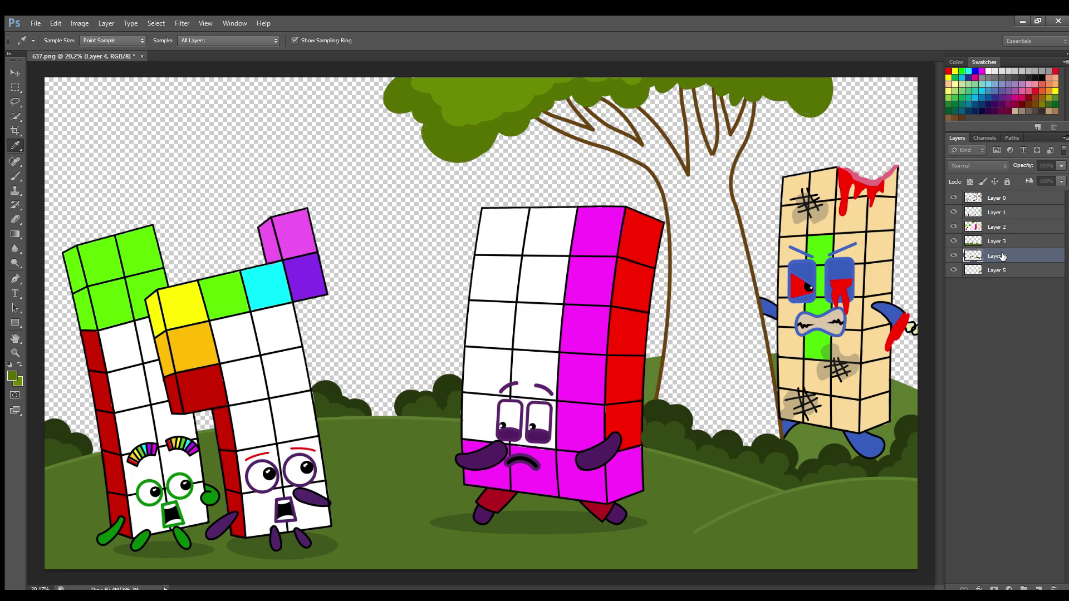
{"action": "left_click", "coordinate": [661, 197]}
{"action": "mouse_move", "coordinate": [541, 118]}
{"action": "left_mouse_down"}
{"action": "mouse_move", "coordinate": [659, 165]}
{"action": "mouse_move", "coordinate": [607, 144]}
{"action": "mouse_move", "coordinate": [633, 149]}
{"action": "mouse_move", "coordinate": [671, 186]}
{"action": "mouse_move", "coordinate": [701, 293]}
{"action": "mouse_move", "coordinate": [693, 338]}
{"action": "left_mouse_up"}
{"action": "key", "text": "bracketright"}
{"action": "key", "text": "bracketright"}
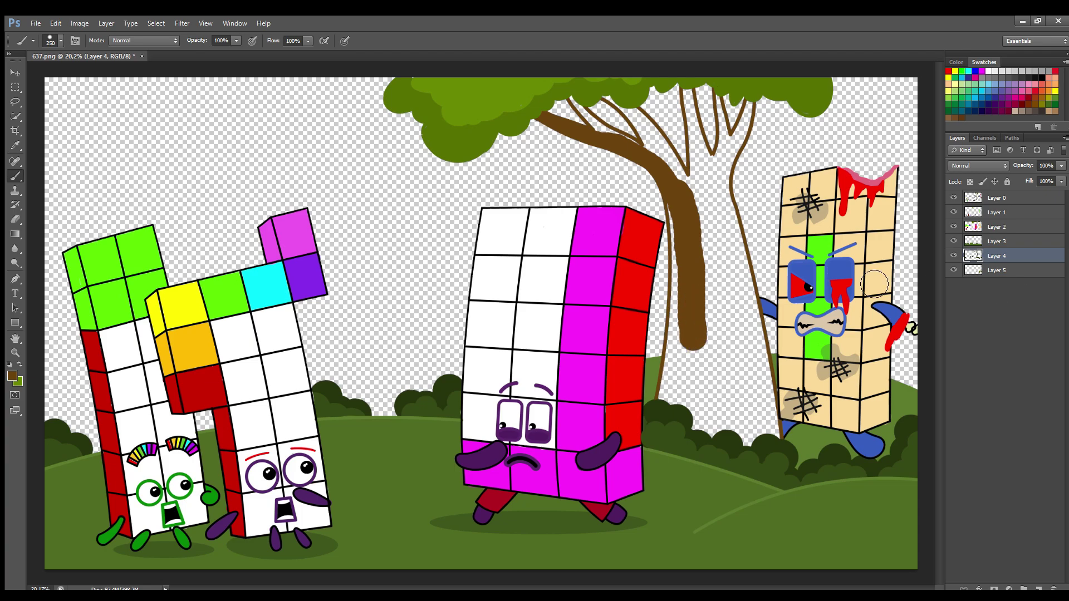
{"action": "mouse_move", "coordinate": [688, 238]}
{"action": "left_mouse_down"}
{"action": "mouse_move", "coordinate": [691, 396]}
{"action": "mouse_move", "coordinate": [689, 358]}
{"action": "mouse_move", "coordinate": [684, 388]}
{"action": "mouse_move", "coordinate": [704, 430]}
{"action": "mouse_move", "coordinate": [774, 449]}
{"action": "mouse_move", "coordinate": [761, 350]}
{"action": "mouse_move", "coordinate": [774, 431]}
{"action": "mouse_move", "coordinate": [736, 419]}
{"action": "mouse_move", "coordinate": [712, 369]}
{"action": "mouse_move", "coordinate": [738, 308]}
{"action": "mouse_move", "coordinate": [716, 299]}
{"action": "mouse_move", "coordinate": [759, 346]}
{"action": "mouse_move", "coordinate": [721, 196]}
{"action": "mouse_move", "coordinate": [751, 296]}
{"action": "left_mouse_up"}
Switch to Layer 5 and paint the tree's right-hand branches brown with a smaller brush, undoing stray strokes.
{"action": "left_click", "coordinate": [993, 273]}
{"action": "key", "text": "bracketleft"}
{"action": "key", "text": "bracketleft"}
{"action": "key", "text": "bracketleft"}
{"action": "mouse_move", "coordinate": [724, 188]}
{"action": "left_mouse_down"}
{"action": "mouse_move", "coordinate": [748, 104]}
{"action": "mouse_move", "coordinate": [725, 192]}
{"action": "left_mouse_up"}
{"action": "key", "text": "ctrl+z"}
{"action": "key", "text": "bracketleft"}
{"action": "key", "text": "ctrl+z"}
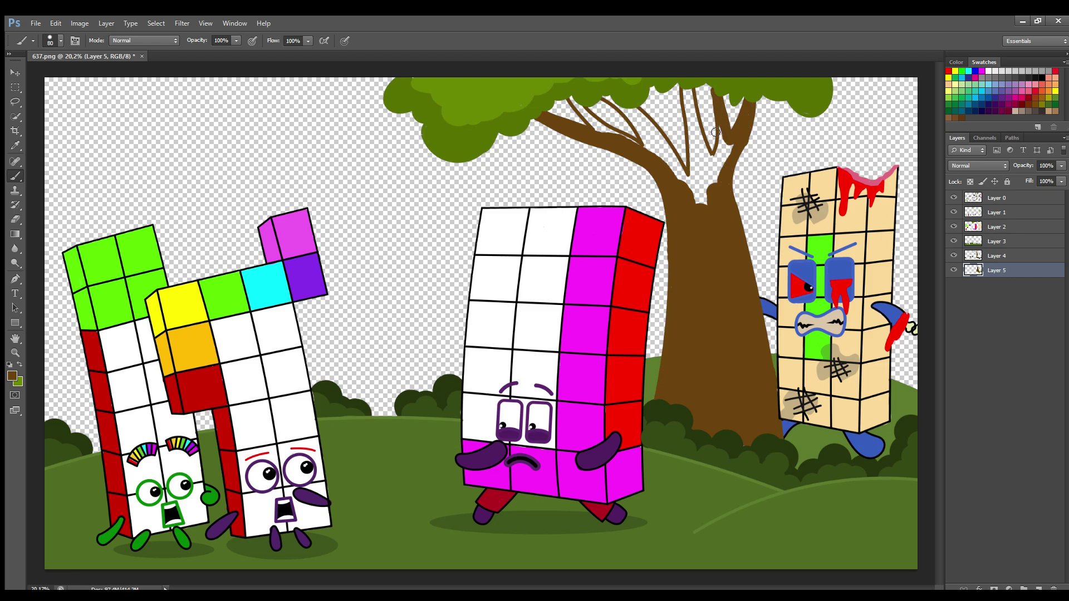
Paint the central and upper-left branches brown, closing the gap where they join the trunk.
{"action": "key", "text": "bracketright"}
{"action": "mouse_move", "coordinate": [715, 132]}
{"action": "left_mouse_down"}
{"action": "mouse_move", "coordinate": [696, 160]}
{"action": "mouse_move", "coordinate": [689, 92]}
{"action": "left_mouse_up"}
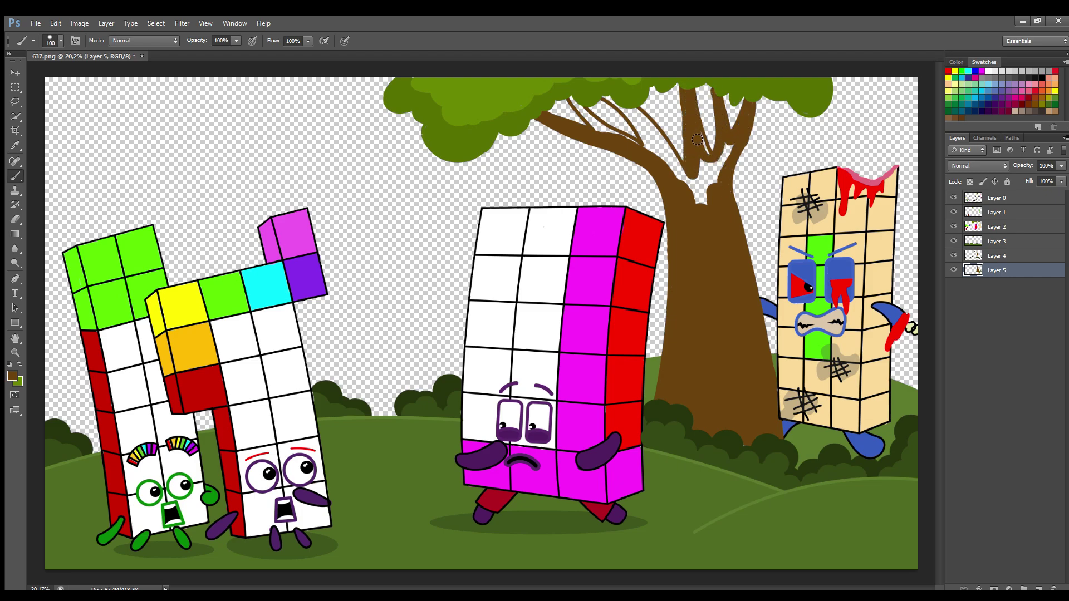
{"action": "mouse_move", "coordinate": [718, 169]}
{"action": "left_mouse_down"}
{"action": "mouse_move", "coordinate": [695, 184]}
{"action": "mouse_move", "coordinate": [655, 148]}
{"action": "mouse_move", "coordinate": [640, 115]}
{"action": "mouse_move", "coordinate": [667, 148]}
{"action": "left_mouse_up"}
{"action": "key", "text": "bracketleft"}
{"action": "key", "text": "bracketleft"}
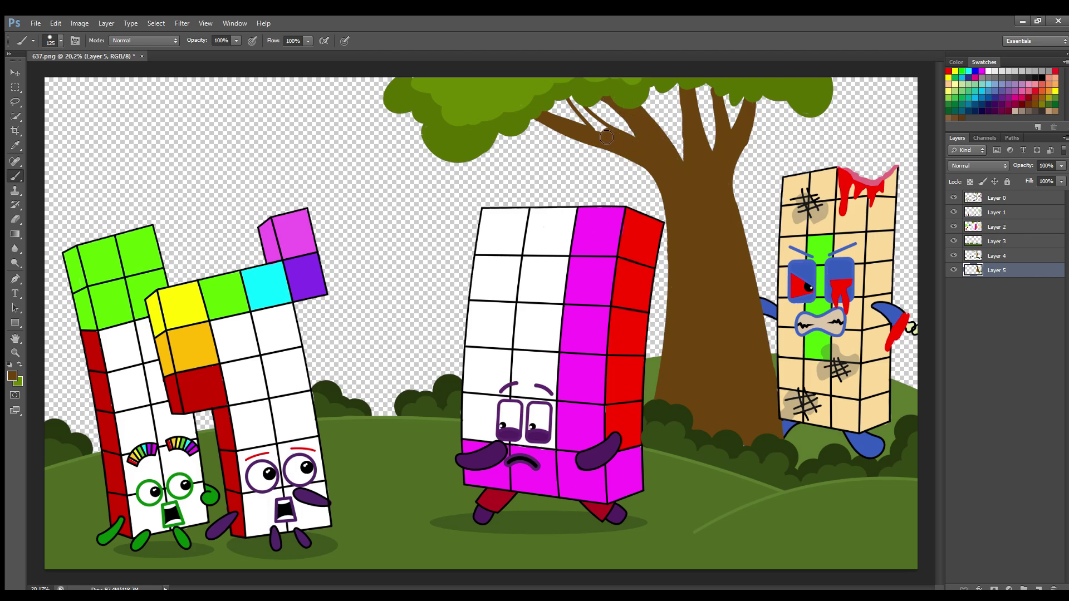
Add a new layer beneath Layer 5, sample the bush green and paint bushes along the distant hills.
{"action": "key", "text": "ctrl+alt+shift+n"}
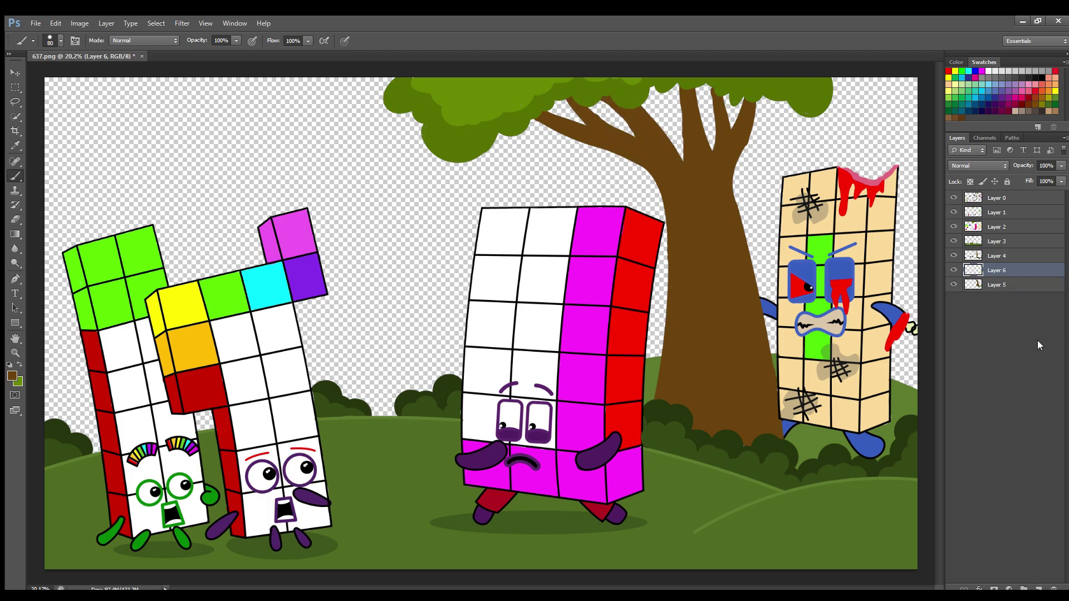
{"action": "key", "text": "i"}
{"action": "left_click", "coordinate": [788, 461]}
{"action": "key", "text": "b"}
{"action": "key", "text": "bracketright"}
{"action": "key", "text": "bracketright"}
{"action": "key", "text": "bracketright"}
{"action": "key", "text": "bracketright"}
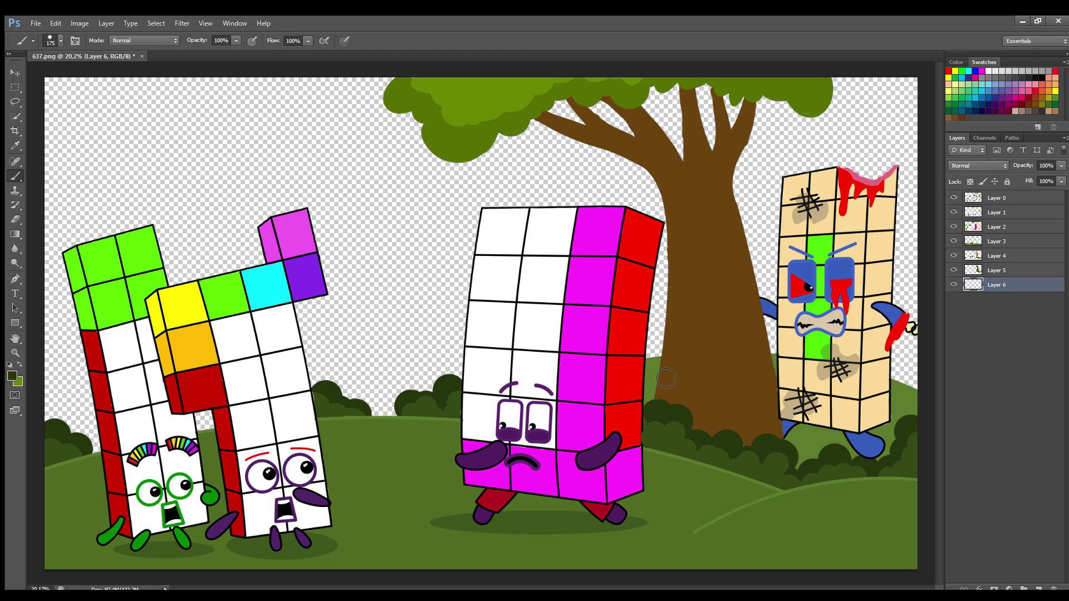
{"action": "mouse_move", "coordinate": [657, 368]}
{"action": "left_mouse_down"}
{"action": "mouse_move", "coordinate": [655, 348]}
{"action": "mouse_move", "coordinate": [912, 382]}
{"action": "mouse_move", "coordinate": [911, 345]}
{"action": "left_mouse_up"}
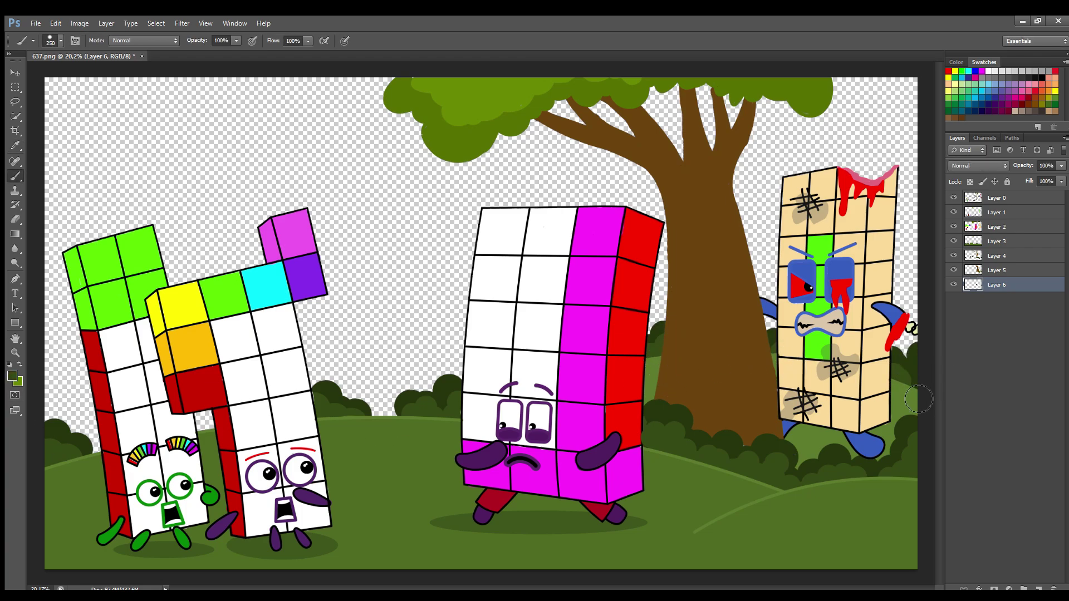
Add a new bottom layer, pick a very dark navy and paint the whole sky with a large brush.
{"action": "key", "text": "ctrl+alt+shift+n"}
{"action": "key", "text": "i"}
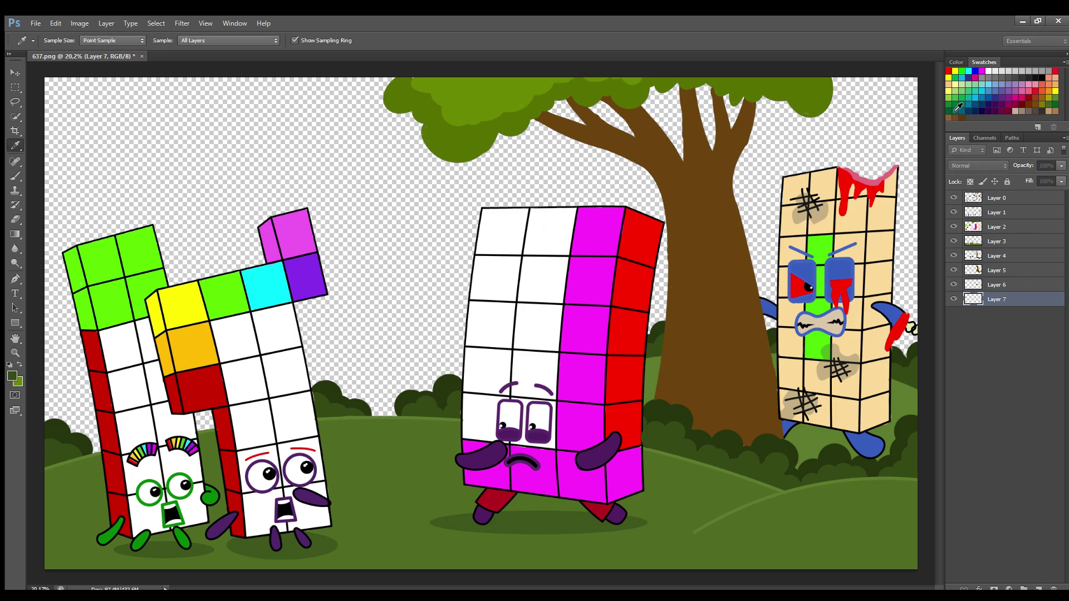
{"action": "key", "text": "b"}
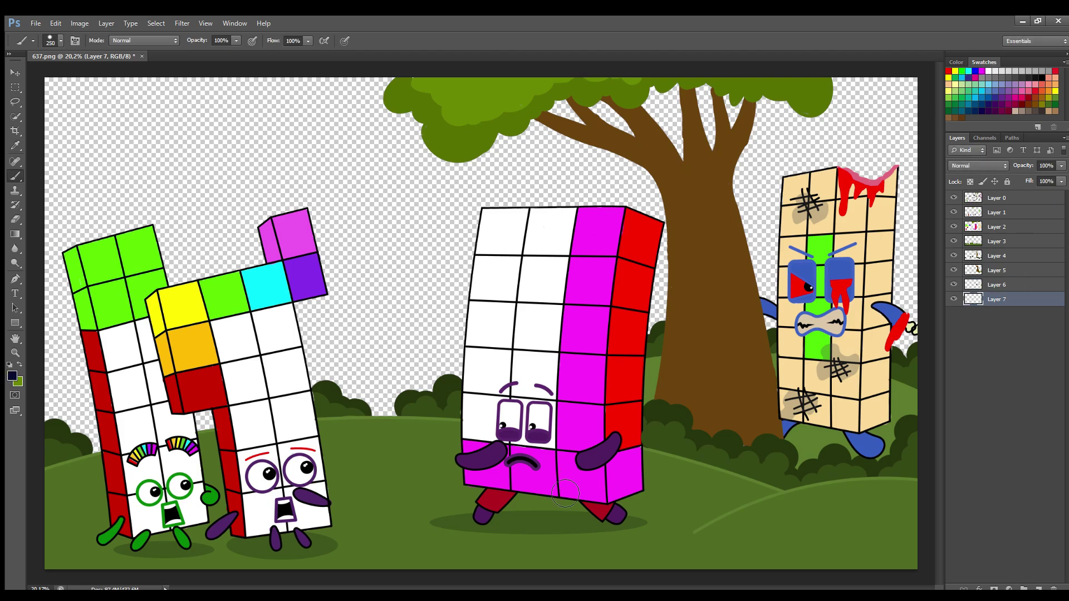
{"action": "left_click_drag", "start_coordinate": [78, 95], "coordinate": [73, 411]}
{"action": "mouse_move", "coordinate": [265, 440]}
{"action": "left_mouse_down"}
{"action": "mouse_move", "coordinate": [587, 439]}
{"action": "mouse_move", "coordinate": [622, 383]}
{"action": "mouse_move", "coordinate": [869, 365]}
{"action": "mouse_move", "coordinate": [920, 294]}
{"action": "mouse_move", "coordinate": [924, 128]}
{"action": "mouse_move", "coordinate": [194, 138]}
{"action": "mouse_move", "coordinate": [296, 180]}
{"action": "mouse_move", "coordinate": [859, 174]}
{"action": "mouse_move", "coordinate": [624, 205]}
{"action": "mouse_move", "coordinate": [167, 225]}
{"action": "mouse_move", "coordinate": [629, 255]}
{"action": "mouse_move", "coordinate": [819, 306]}
{"action": "mouse_move", "coordinate": [370, 310]}
{"action": "mouse_move", "coordinate": [440, 348]}
{"action": "left_mouse_up"}
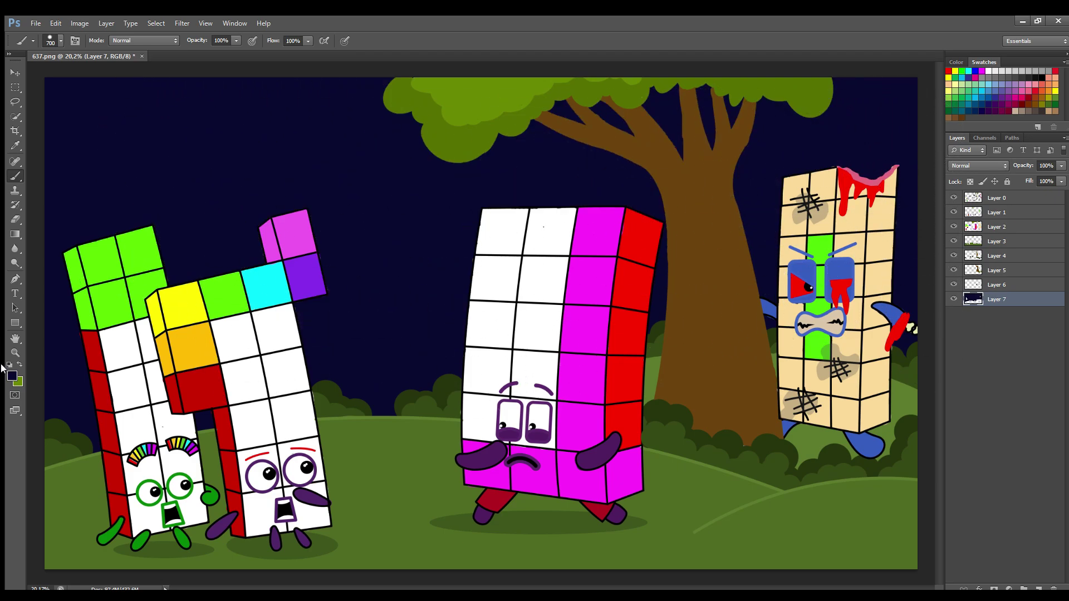
Pick yellow and a large soft brush, and paint a yellow glow along the horizon behind the bushes.
{"action": "key", "text": "i"}
{"action": "key", "text": "Return"}
{"action": "left_click", "coordinate": [56, 44]}
{"action": "double_click", "coordinate": [65, 127]}
{"action": "mouse_move", "coordinate": [68, 476]}
{"action": "left_mouse_down"}
{"action": "mouse_move", "coordinate": [262, 477]}
{"action": "mouse_move", "coordinate": [346, 403]}
{"action": "mouse_move", "coordinate": [440, 376]}
{"action": "mouse_move", "coordinate": [691, 428]}
{"action": "mouse_move", "coordinate": [770, 369]}
{"action": "mouse_move", "coordinate": [890, 394]}
{"action": "mouse_move", "coordinate": [947, 371]}
{"action": "mouse_move", "coordinate": [581, 390]}
{"action": "left_mouse_up"}
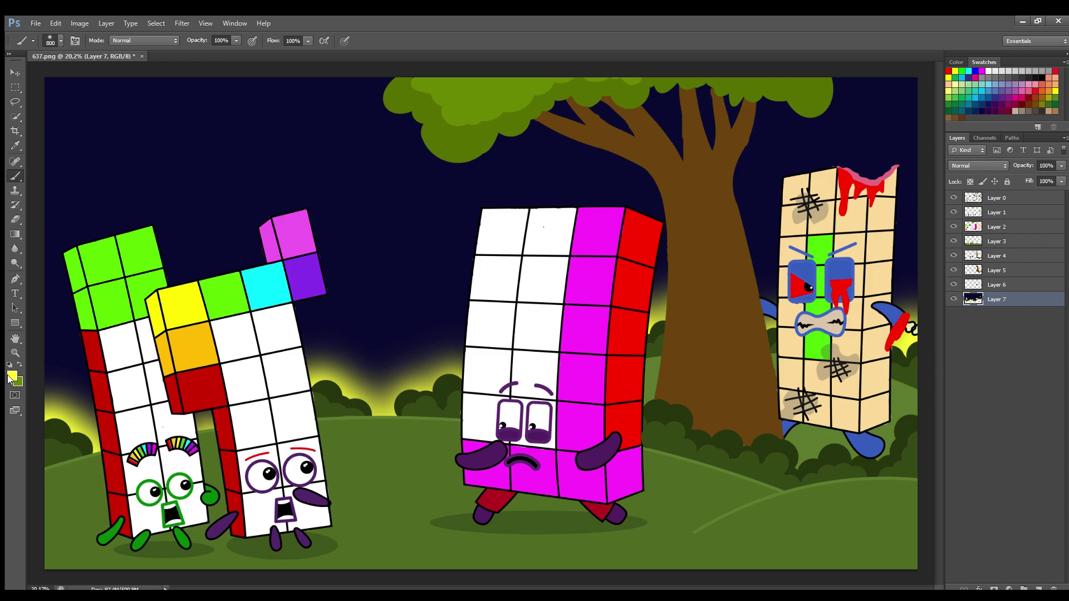
Paint soft lighter-navy clouds across the night sky on Layer 7, using brush size 250 for small clouds and larger sizes for the rest.
{"action": "left_click", "coordinate": [434, 302], "text": "alt"}
{"action": "mouse_move", "coordinate": [890, 162]}
{"action": "left_mouse_down"}
{"action": "mouse_move", "coordinate": [915, 123]}
{"action": "mouse_move", "coordinate": [919, 143]}
{"action": "left_mouse_up"}
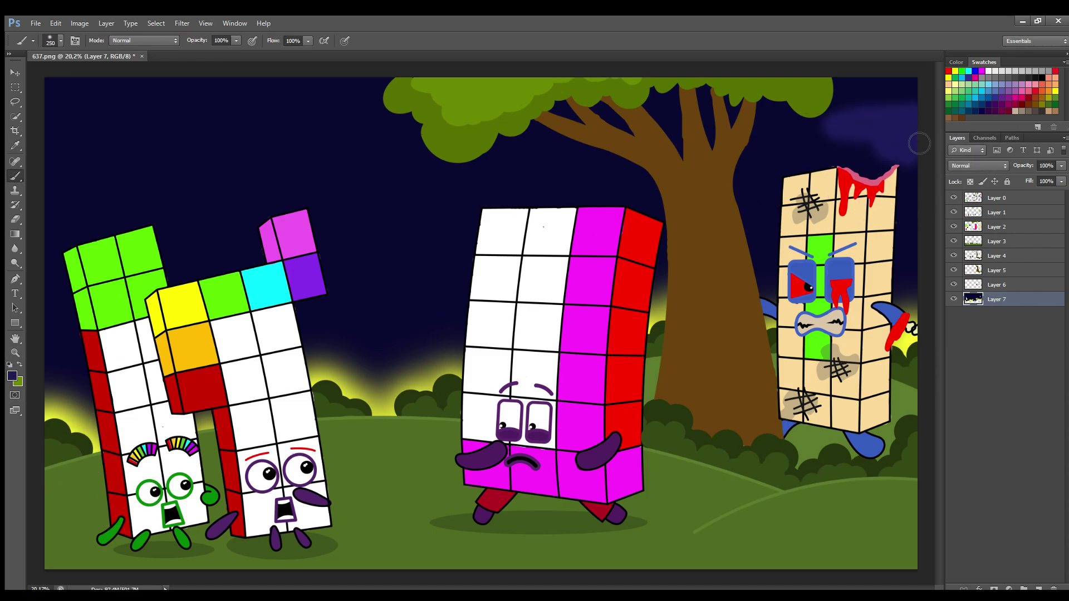
{"action": "mouse_move", "coordinate": [384, 92]}
{"action": "left_mouse_down"}
{"action": "mouse_move", "coordinate": [329, 103]}
{"action": "mouse_move", "coordinate": [460, 147]}
{"action": "left_mouse_up"}
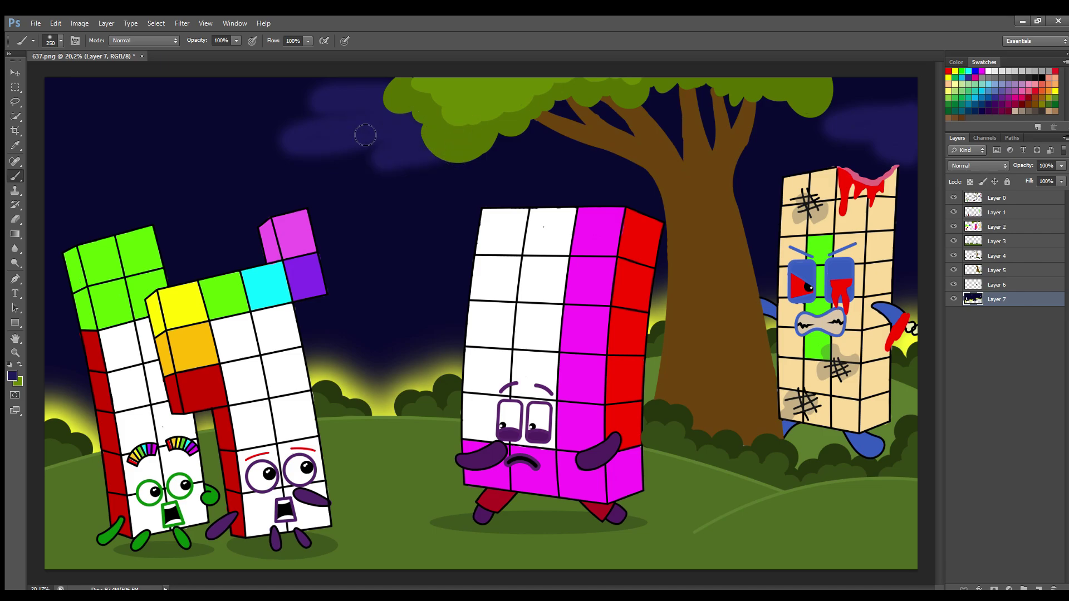
{"action": "mouse_move", "coordinate": [303, 287]}
{"action": "left_mouse_down"}
{"action": "mouse_move", "coordinate": [336, 303]}
{"action": "mouse_move", "coordinate": [425, 291]}
{"action": "left_mouse_up"}
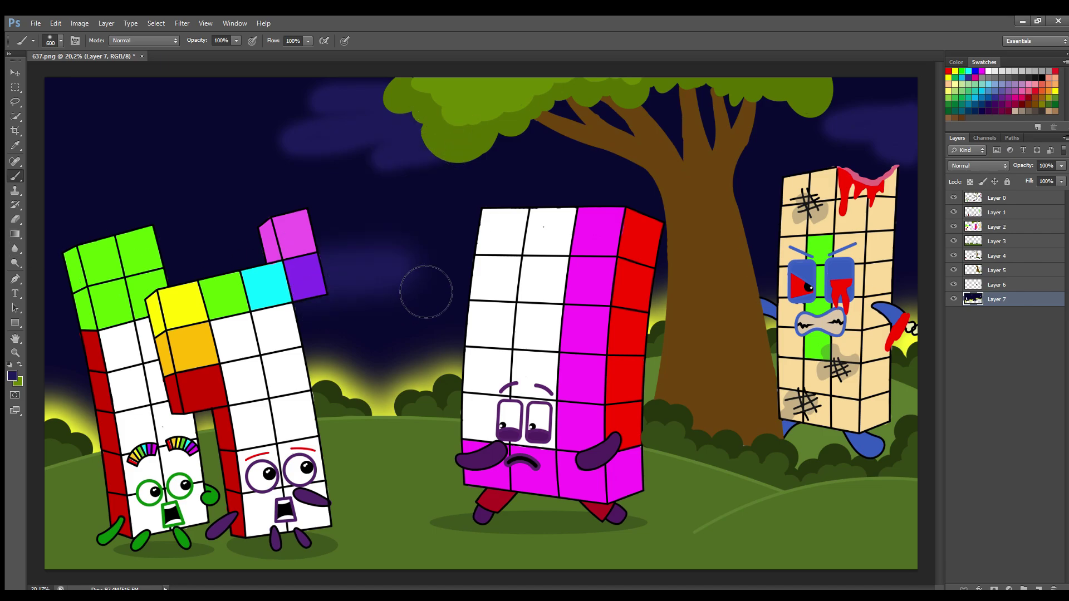
{"action": "key", "text": "bracketright"}
{"action": "key", "text": "bracketright"}
{"action": "key", "text": "bracketright"}
{"action": "mouse_move", "coordinate": [82, 123]}
{"action": "left_mouse_down"}
{"action": "mouse_move", "coordinate": [138, 144]}
{"action": "mouse_move", "coordinate": [151, 211]}
{"action": "mouse_move", "coordinate": [62, 216]}
{"action": "left_mouse_up"}
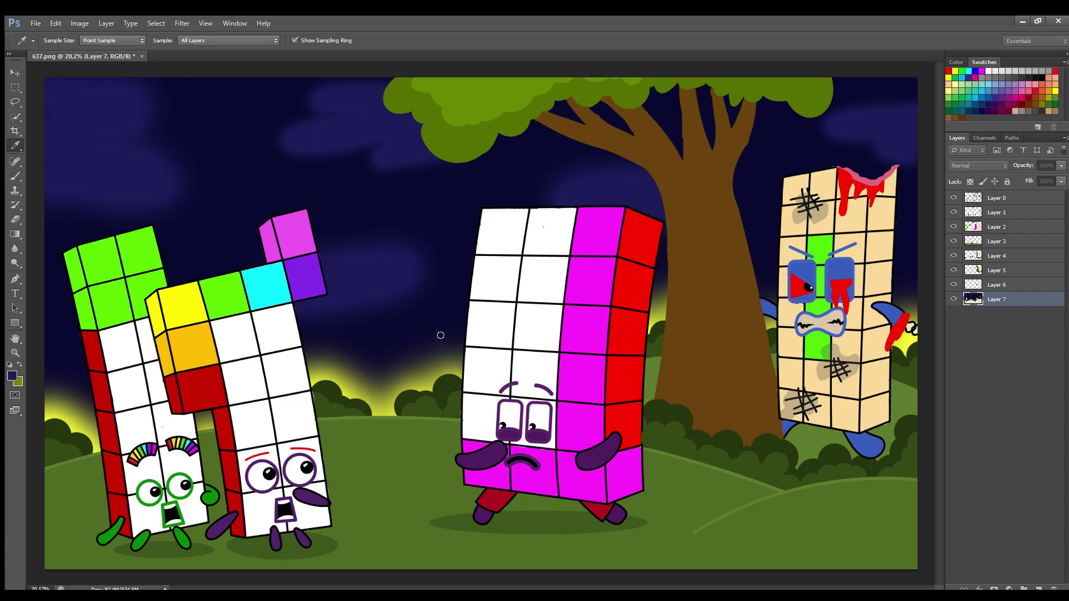
Sample white, reduce the brush to size 250 and dab four large glowing stars in the upper-left sky.
{"action": "left_click", "coordinate": [473, 326], "text": "alt"}
{"action": "key", "text": "bracketleft"}
{"action": "key", "text": "bracketleft"}
{"action": "key", "text": "bracketleft"}
{"action": "key", "text": "bracketleft"}
{"action": "left_click", "coordinate": [174, 89]}
{"action": "left_click", "coordinate": [216, 132]}
{"action": "left_click", "coordinate": [285, 101]}
{"action": "left_click", "coordinate": [241, 82]}
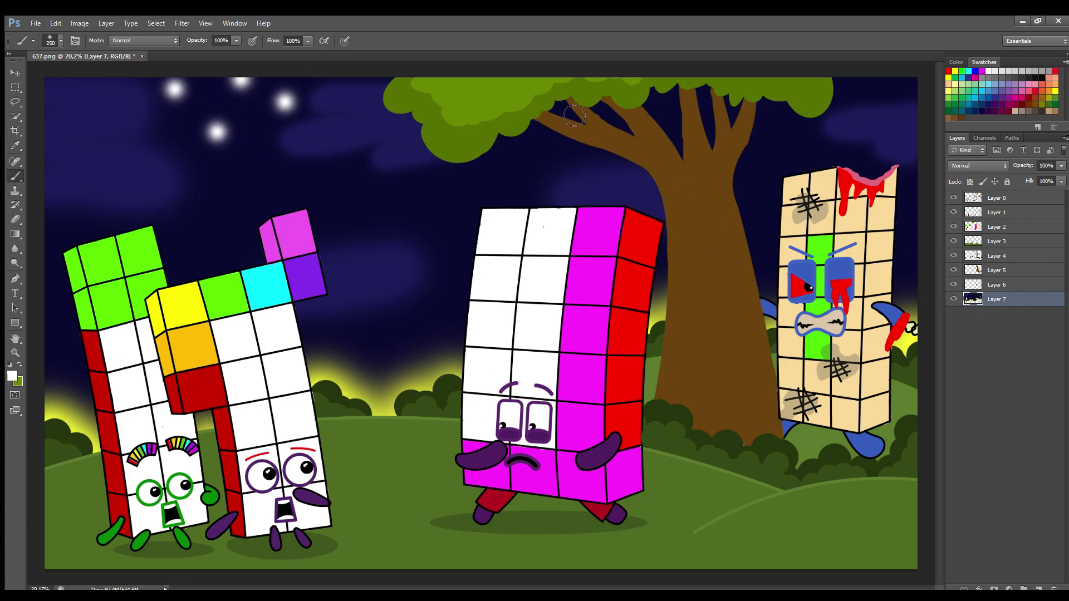
Dab more large white stars between the tree branches, beside the foliage and in the upper-right sky.
{"action": "left_click", "coordinate": [566, 109]}
{"action": "left_click", "coordinate": [674, 129]}
{"action": "left_click", "coordinate": [651, 95]}
{"action": "left_click", "coordinate": [706, 93]}
{"action": "left_click", "coordinate": [801, 116]}
{"action": "left_click", "coordinate": [842, 90]}
{"action": "left_click", "coordinate": [910, 85]}
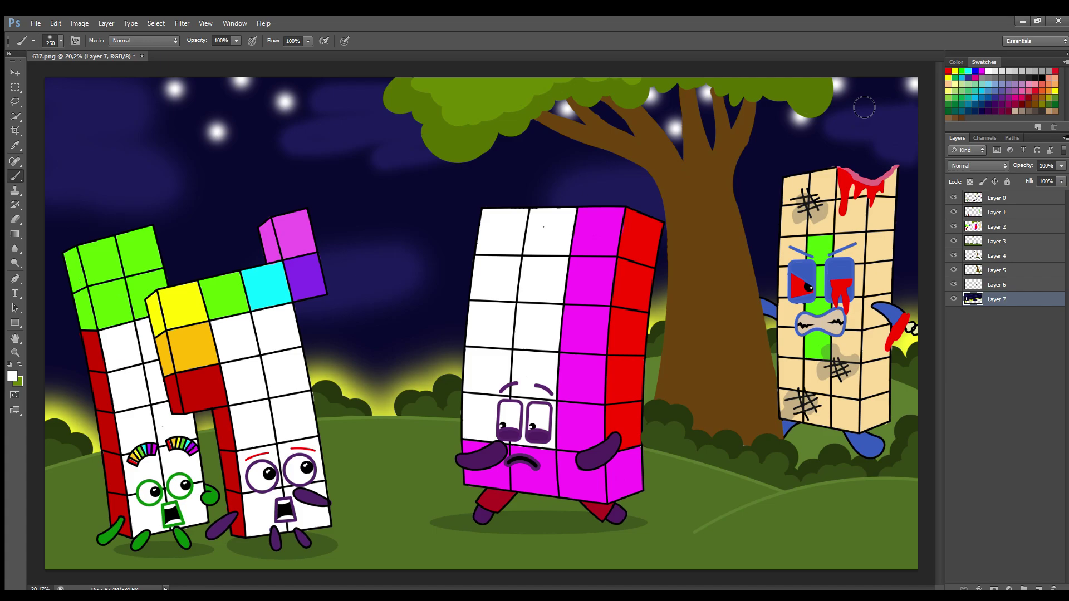
{"action": "left_click", "coordinate": [752, 147]}
{"action": "left_click", "coordinate": [578, 149]}
{"action": "left_click", "coordinate": [501, 143]}
Reduce the brush to size 80 and scatter tiny white stars among the large ones across the sky.
{"action": "key", "text": "bracketleft"}
{"action": "key", "text": "bracketleft"}
{"action": "key", "text": "bracketleft"}
{"action": "key", "text": "bracketleft"}
{"action": "key", "text": "bracketleft"}
{"action": "key", "text": "bracketleft"}
{"action": "key", "text": "bracketleft"}
{"action": "left_click", "coordinate": [533, 147]}
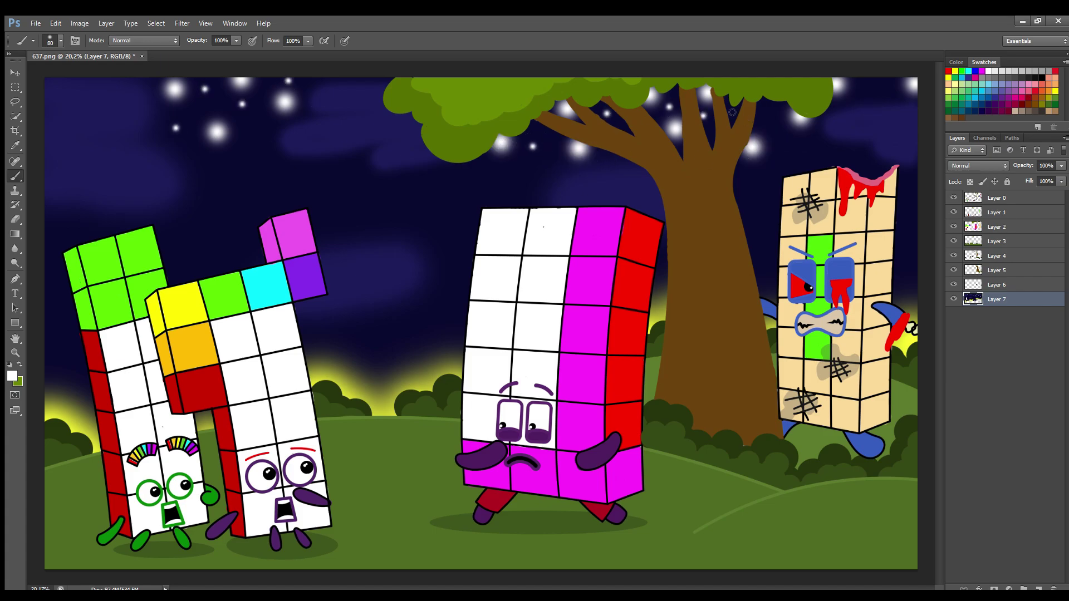
{"action": "left_click", "coordinate": [764, 106]}
{"action": "left_click", "coordinate": [861, 95]}
{"action": "left_click", "coordinate": [884, 84]}
Enlarge the brush to size 125 and add medium-sized white stars to the upper-left star cluster.
{"action": "key", "text": "bracketright"}
{"action": "left_click", "coordinate": [268, 123]}
{"action": "left_click", "coordinate": [216, 109]}
{"action": "left_click", "coordinate": [166, 114]}
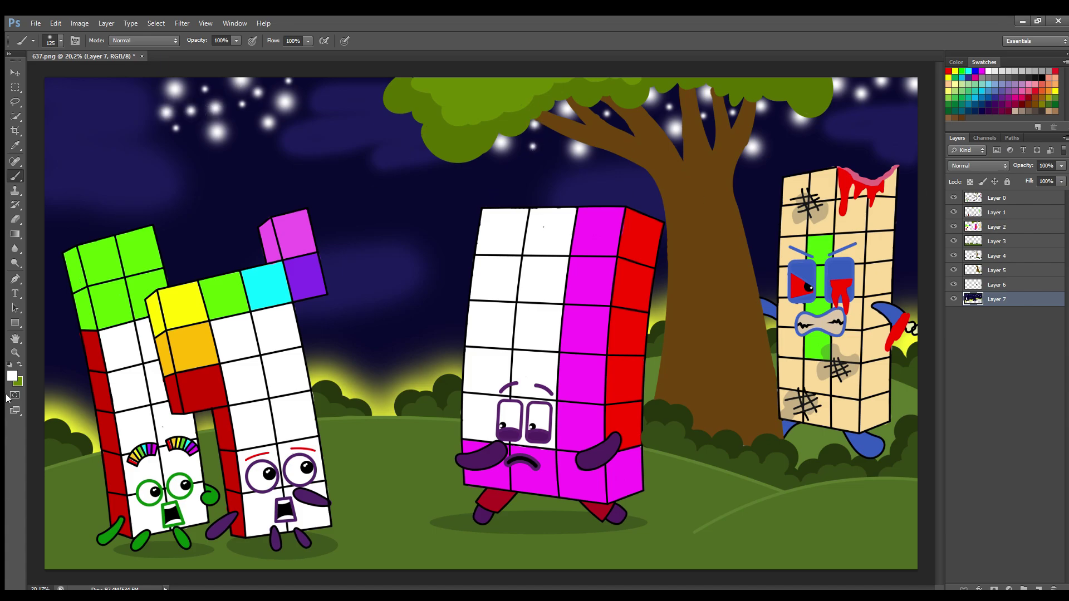
Sample the green of the grass, select Layer 3 and enlarge the brush for painting the foreground ground.
{"action": "left_click", "coordinate": [387, 525], "text": "alt"}
{"action": "left_click", "coordinate": [994, 241]}
{"action": "key", "text": "bracketright"}
{"action": "key", "text": "bracketright"}
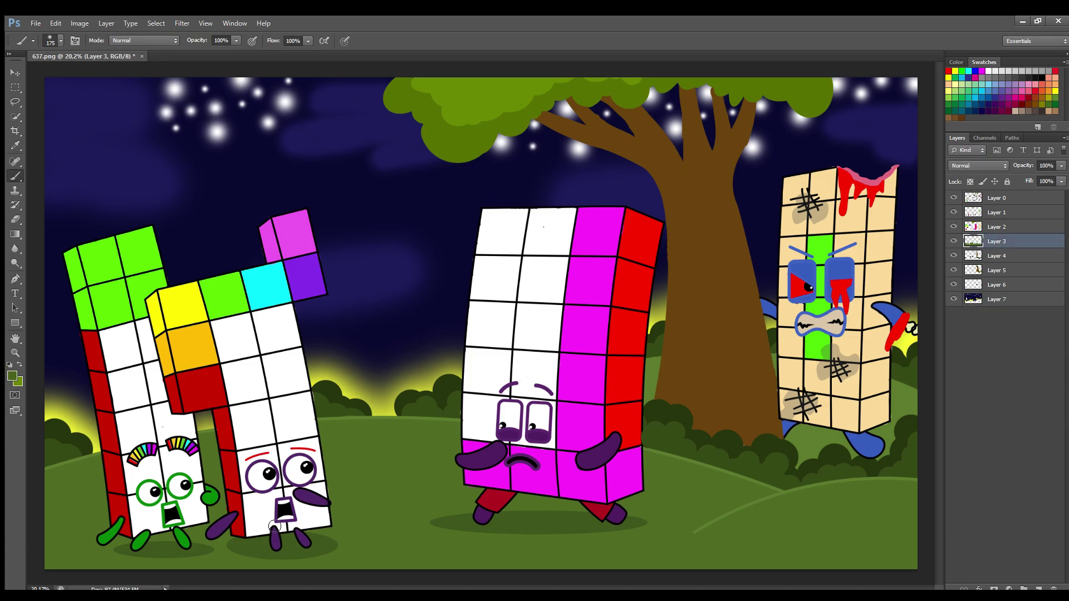
{"action": "key", "text": "bracketright"}
{"action": "key", "text": "bracketright"}
{"action": "key", "text": "bracketright"}
{"action": "key", "text": "bracketright"}
{"action": "key", "text": "bracketright"}
{"action": "key", "text": "bracketright"}
{"action": "key", "text": "bracketright"}
{"action": "key", "text": "bracketright"}
{"action": "key", "text": "bracketright"}
{"action": "key", "text": "bracketright"}
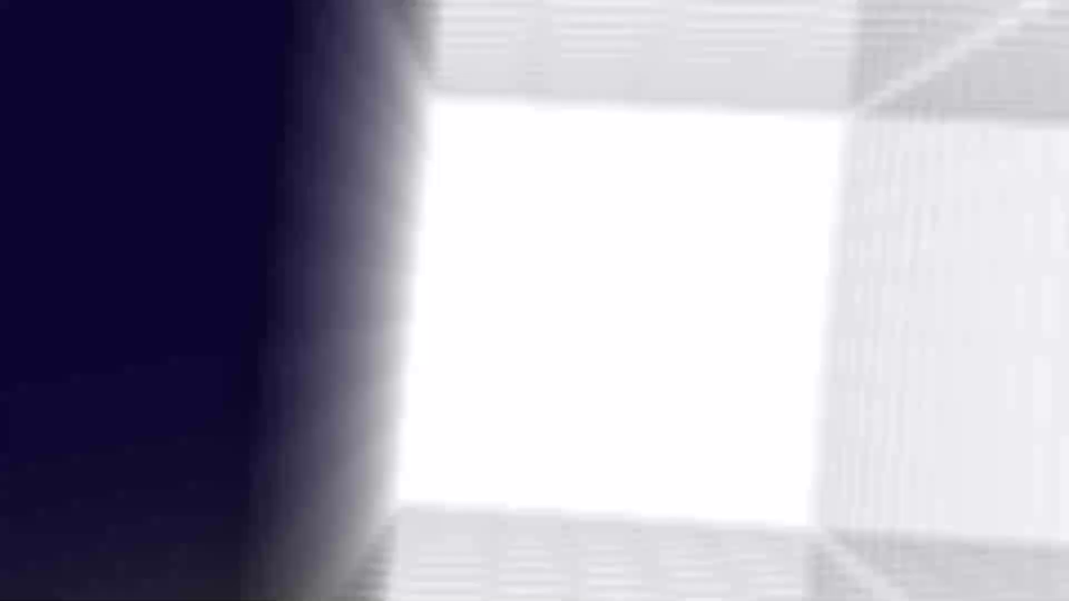